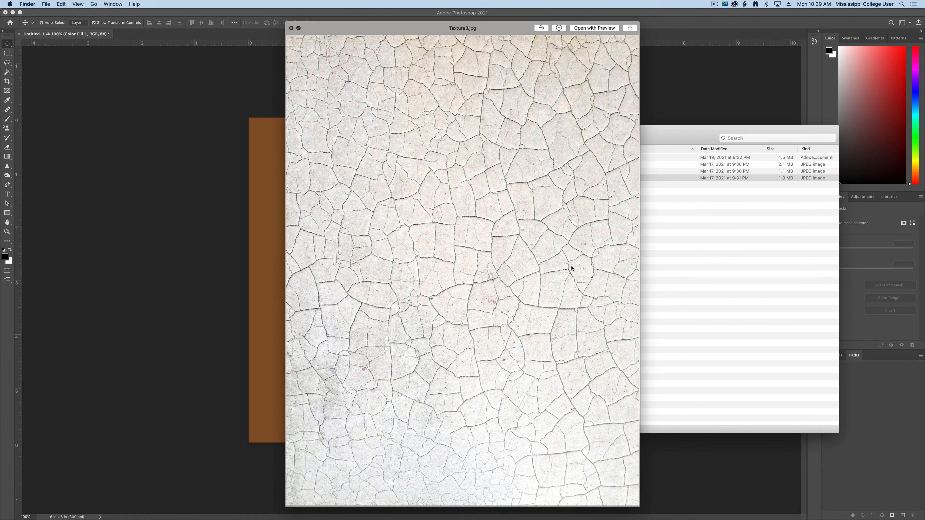
Step: Close the Texture3.jpg preview, switch to Chrome and search Google Images for "metal texture"
{"action": "key", "text": "space"}
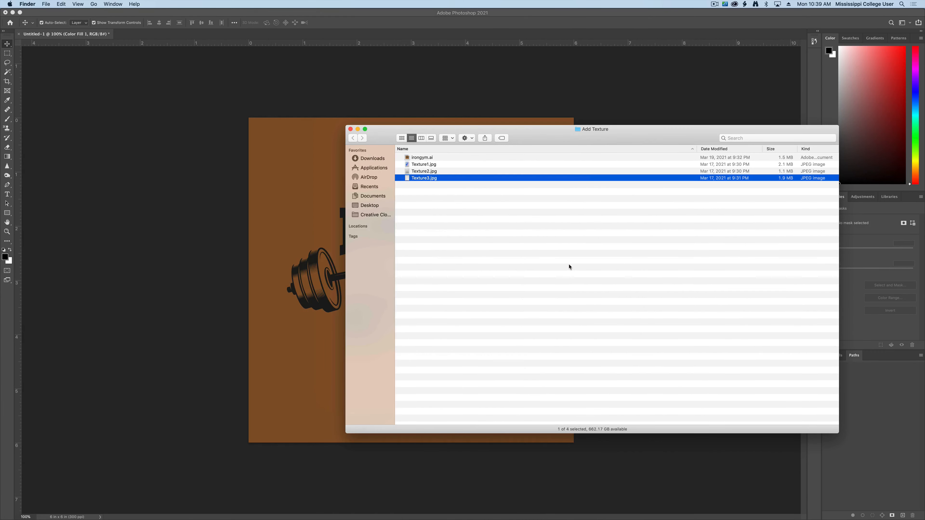
{"action": "key", "text": "ctrl+Up"}
{"action": "left_click", "coordinate": [171, 297]}
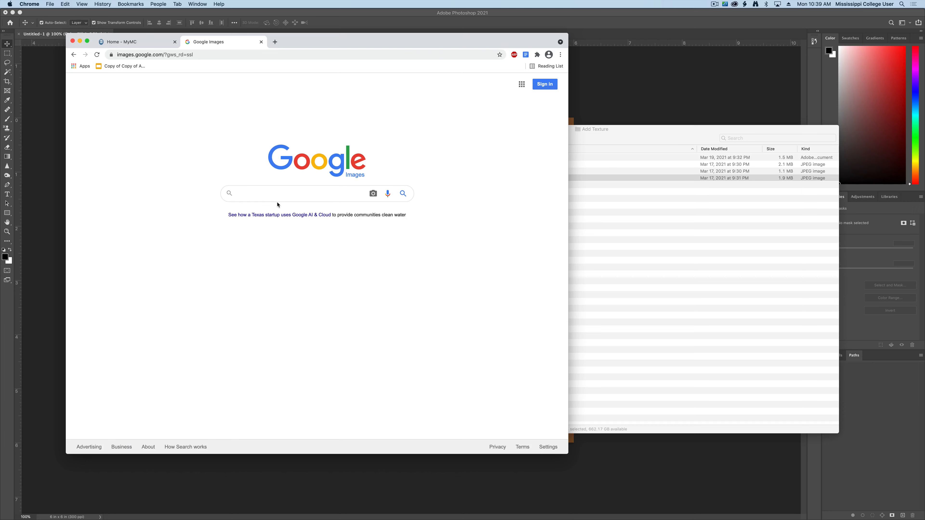
{"action": "type", "text": "metal texture"}
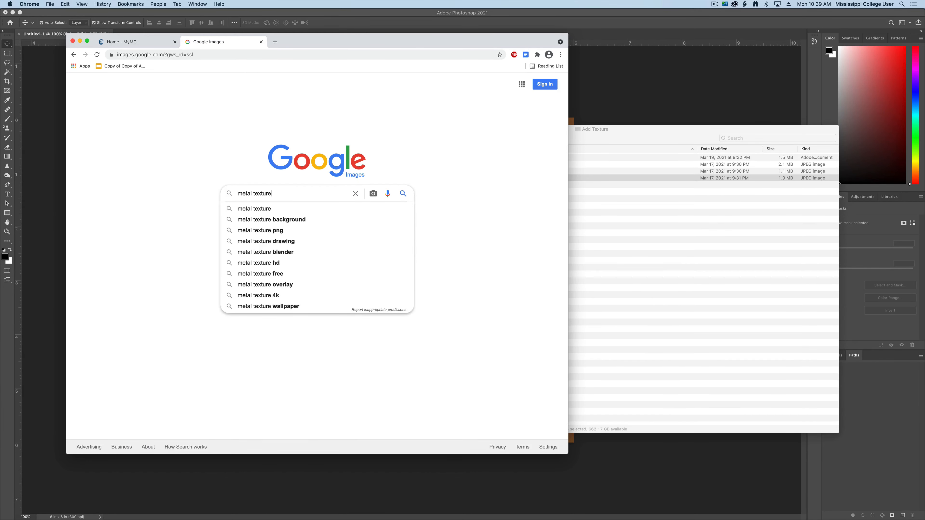
{"action": "key", "text": "Return"}
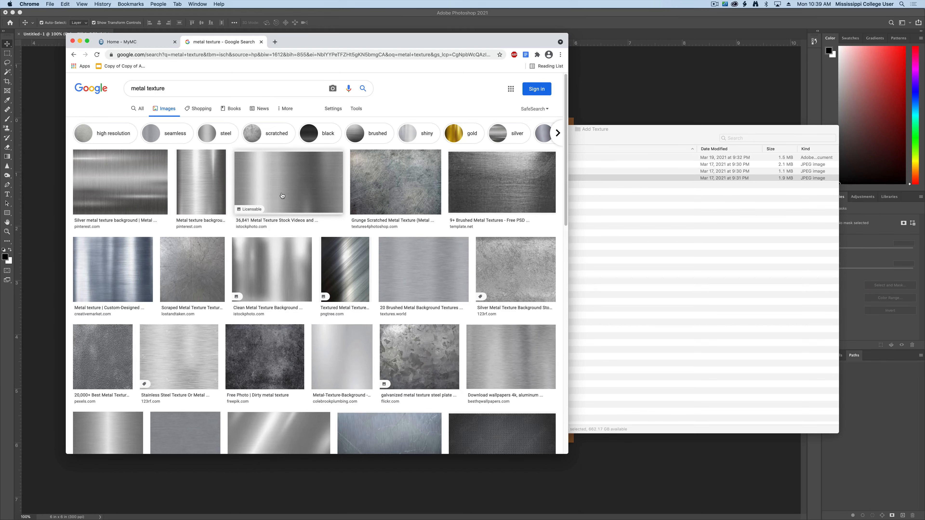
Step: Browse the metal texture results and preview a grunge scratched, a leaf iron and a brushed metal image
{"action": "scroll", "coordinate": [262, 210], "scroll_direction": "down", "scroll_amount": 5}
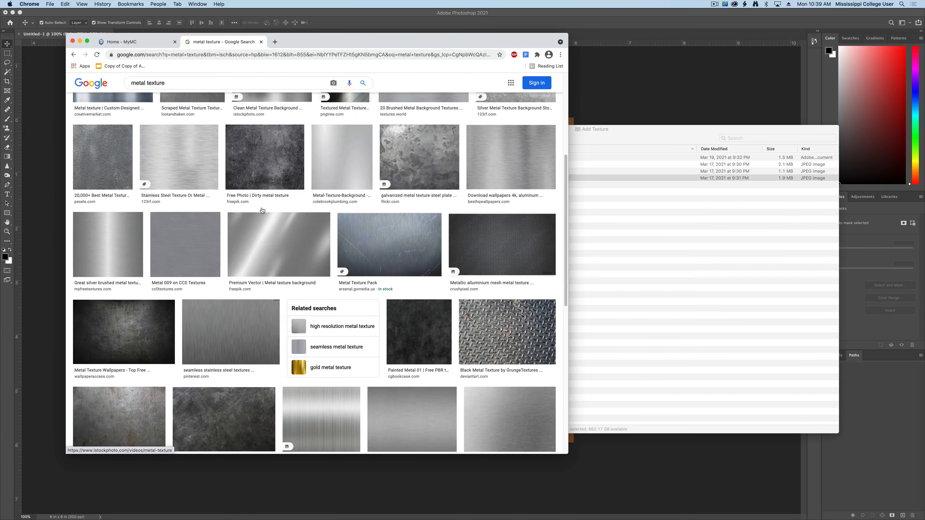
{"action": "scroll", "coordinate": [262, 210], "scroll_direction": "up", "scroll_amount": 5}
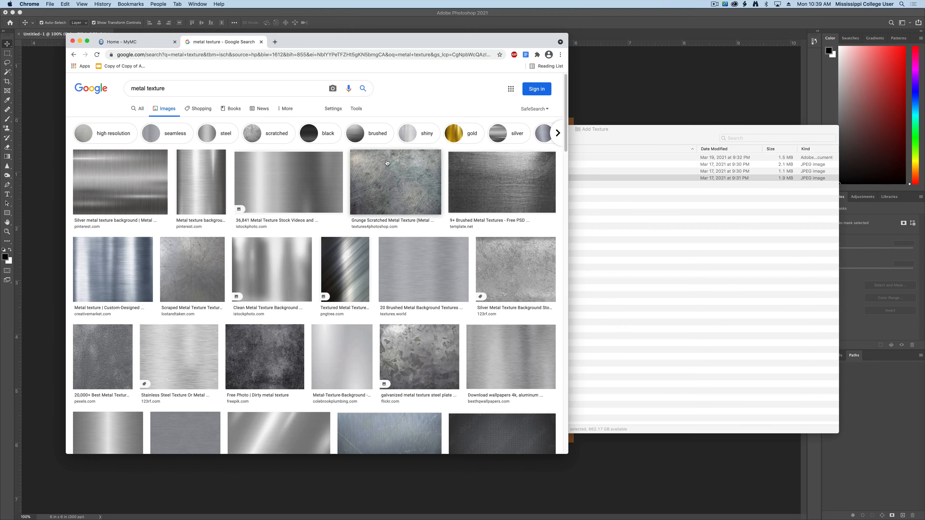
{"action": "left_click", "coordinate": [412, 188]}
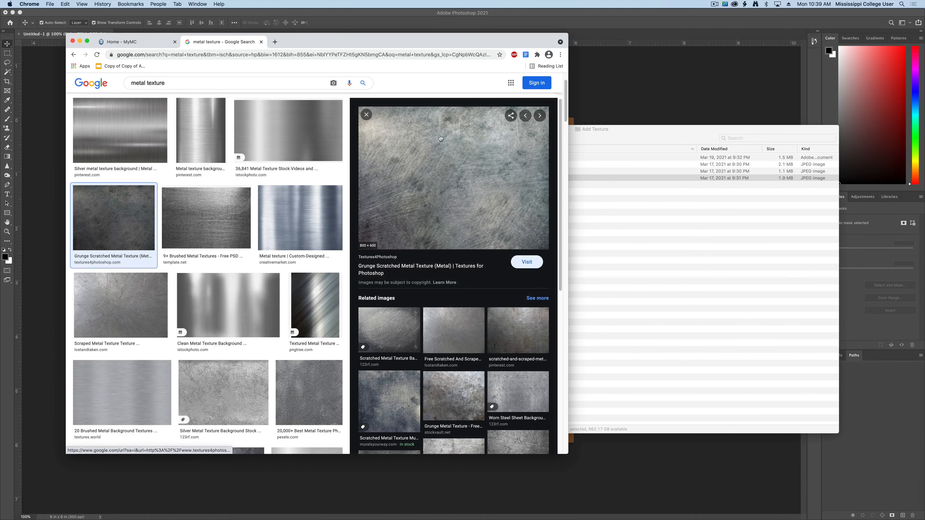
{"action": "scroll", "coordinate": [243, 248], "scroll_direction": "down", "scroll_amount": 10}
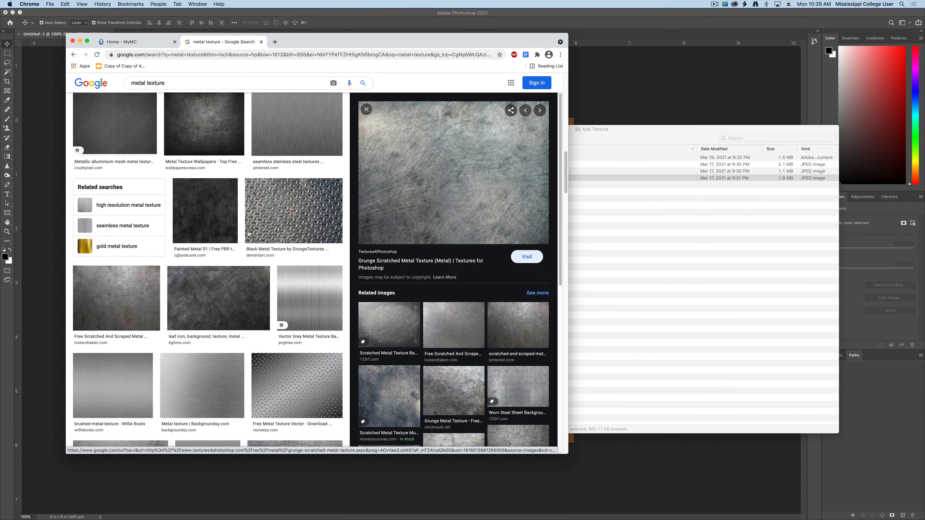
{"action": "left_click", "coordinate": [243, 248]}
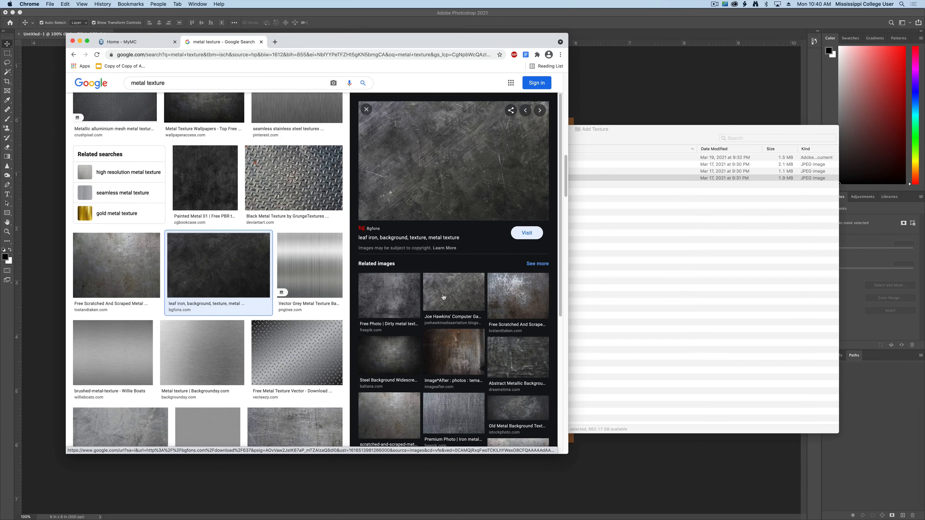
{"action": "scroll", "coordinate": [218, 233], "scroll_direction": "up", "scroll_amount": 10}
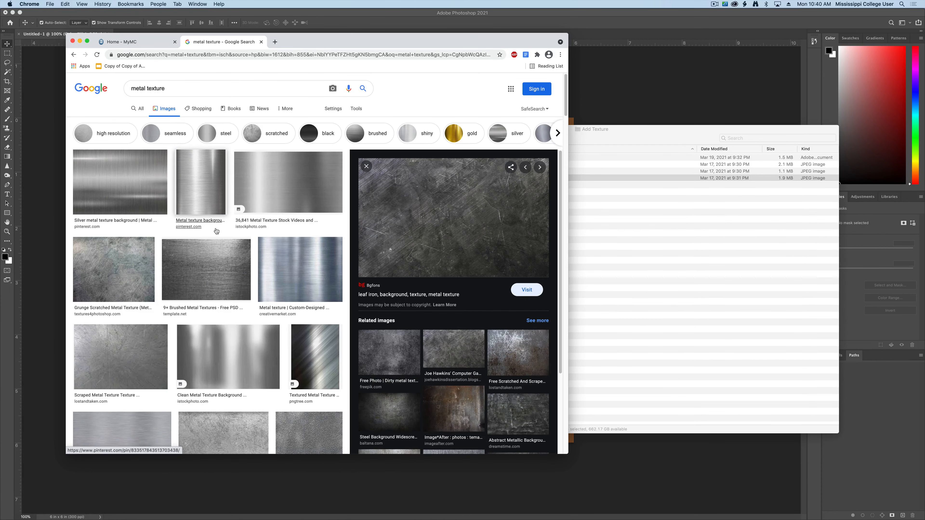
{"action": "left_click", "coordinate": [208, 214]}
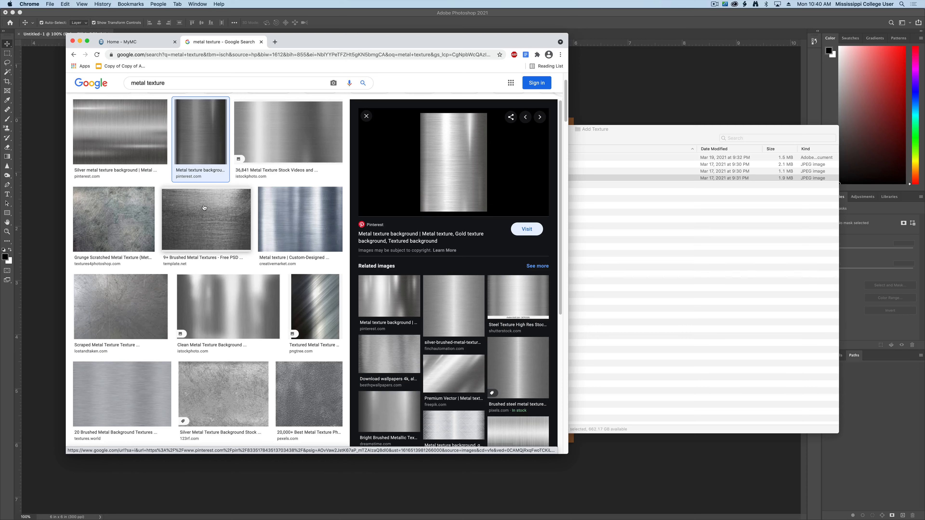
Step: Filter the metal texture image results to the Large size
{"action": "scroll", "coordinate": [204, 208], "scroll_direction": "up", "scroll_amount": 2}
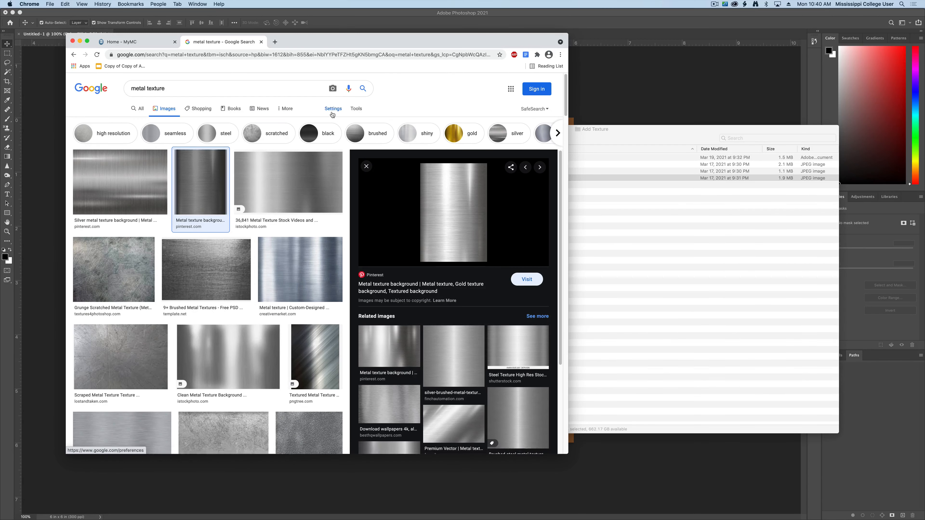
{"action": "left_click", "coordinate": [363, 109]}
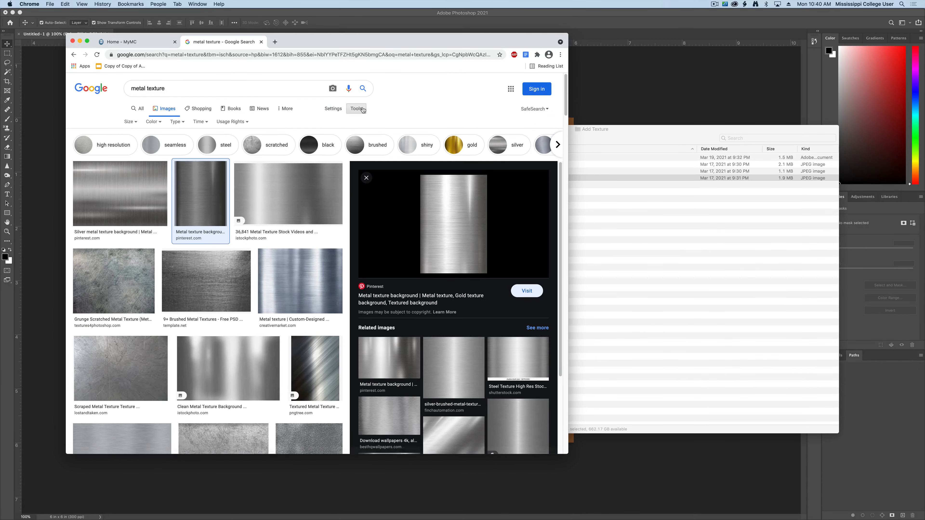
{"action": "left_click", "coordinate": [133, 122]}
{"action": "left_click", "coordinate": [139, 147]}
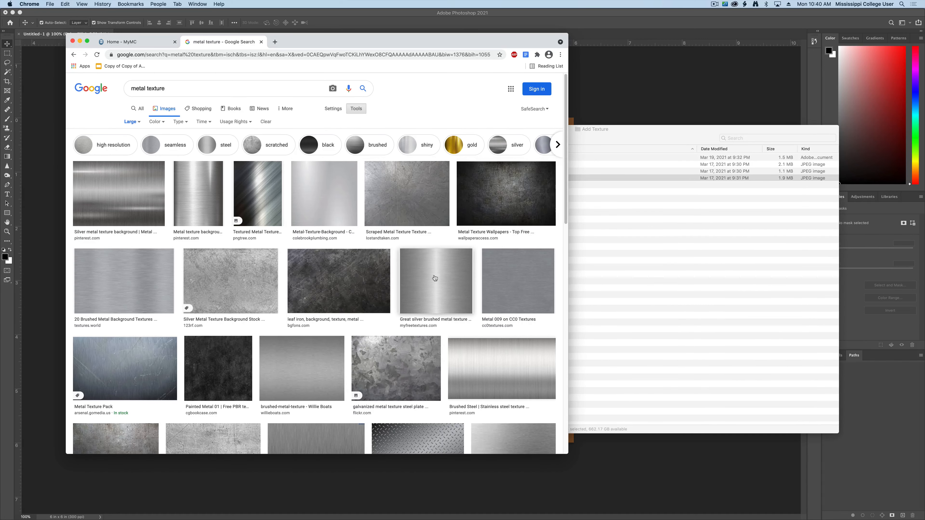
Step: Examine the Scraped Metal Texture result on its Lost and Taken download page
{"action": "left_click", "coordinate": [391, 209]}
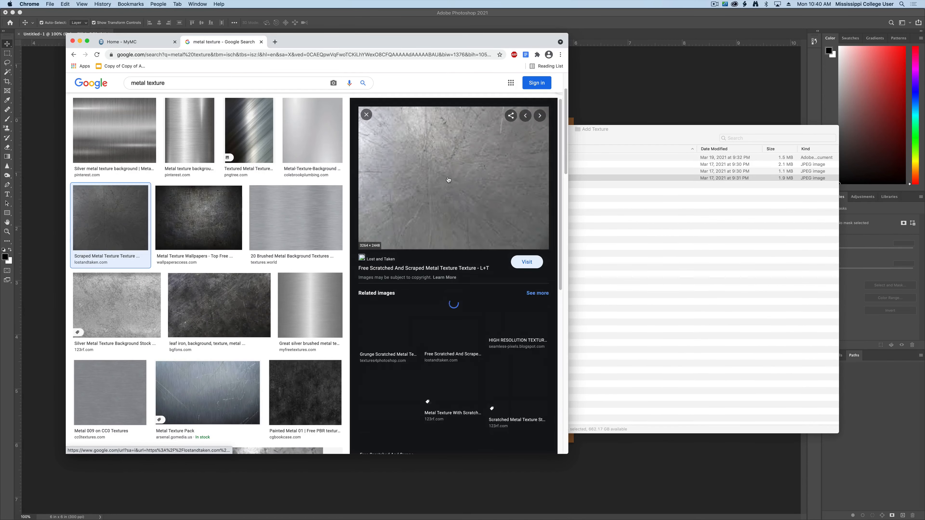
{"action": "left_click", "coordinate": [448, 179]}
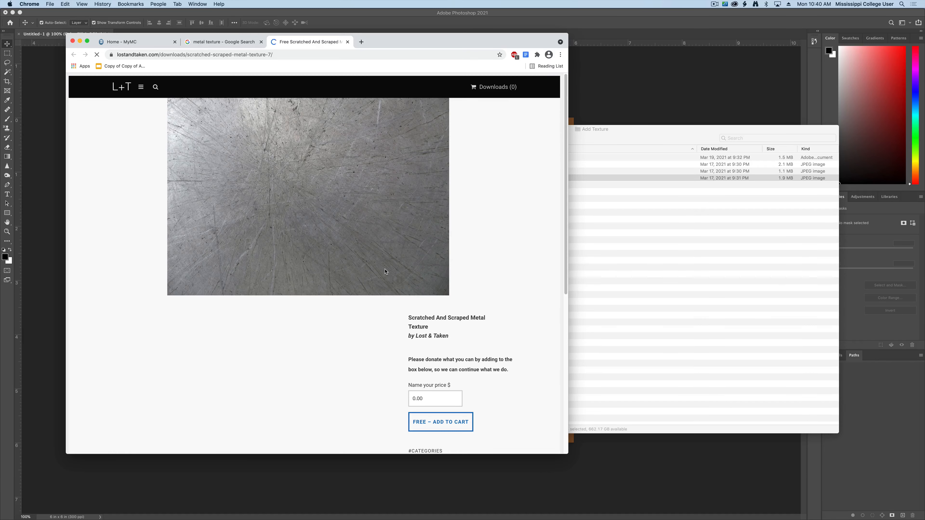
{"action": "left_click", "coordinate": [430, 397]}
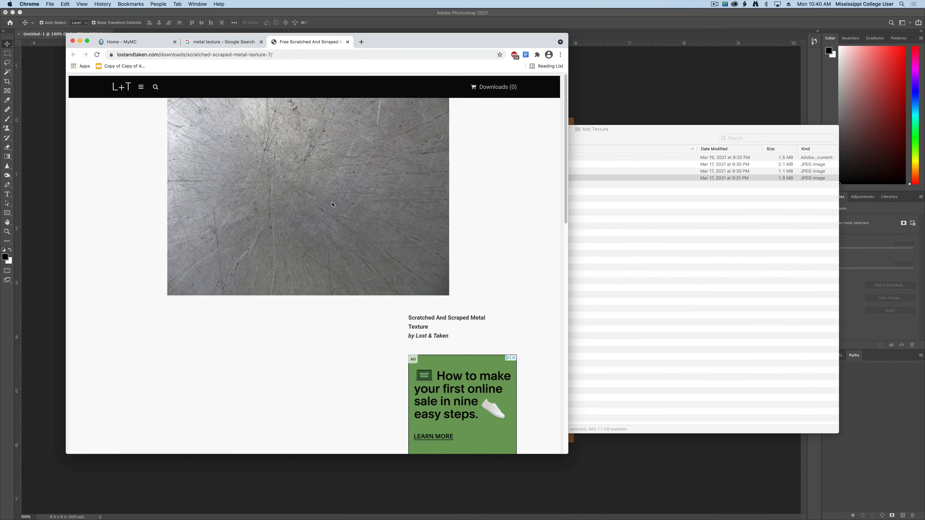
Step: Limit the image results to Creative Commons licenses and open the Pixabay page of the Background Texture Metal photo
{"action": "left_click", "coordinate": [218, 42]}
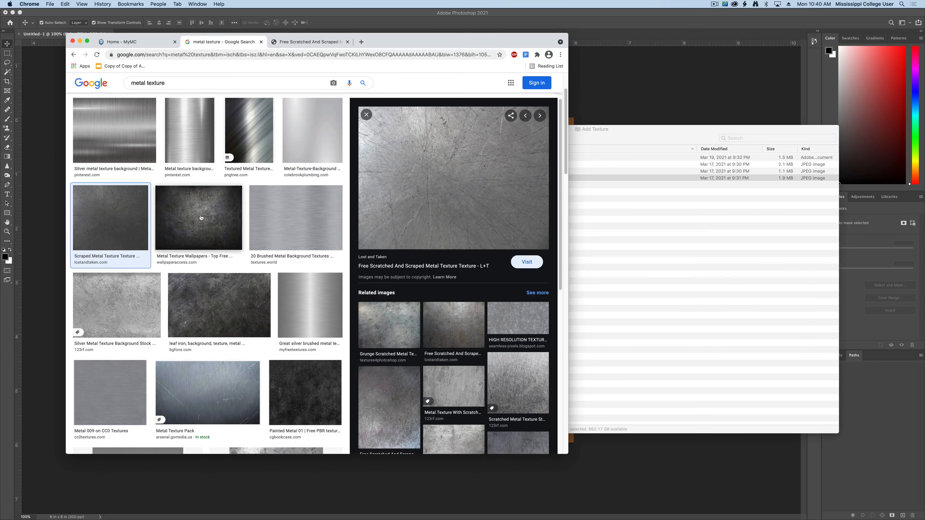
{"action": "scroll", "coordinate": [204, 218], "scroll_direction": "up", "scroll_amount": 3}
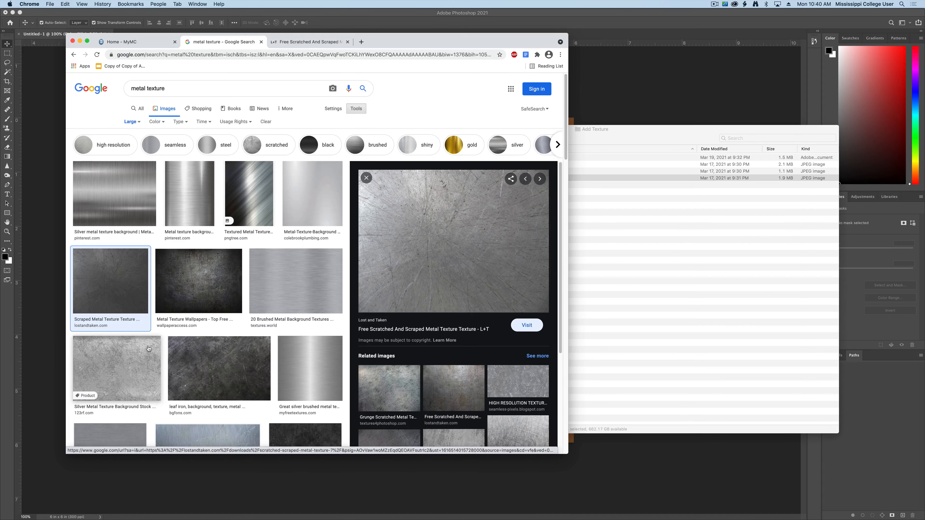
{"action": "left_click", "coordinate": [234, 122]}
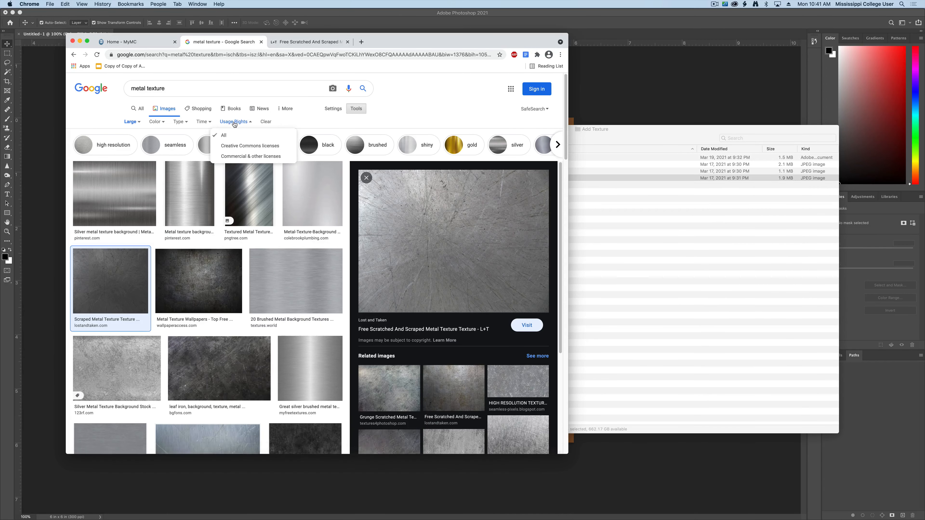
{"action": "left_click", "coordinate": [243, 145]}
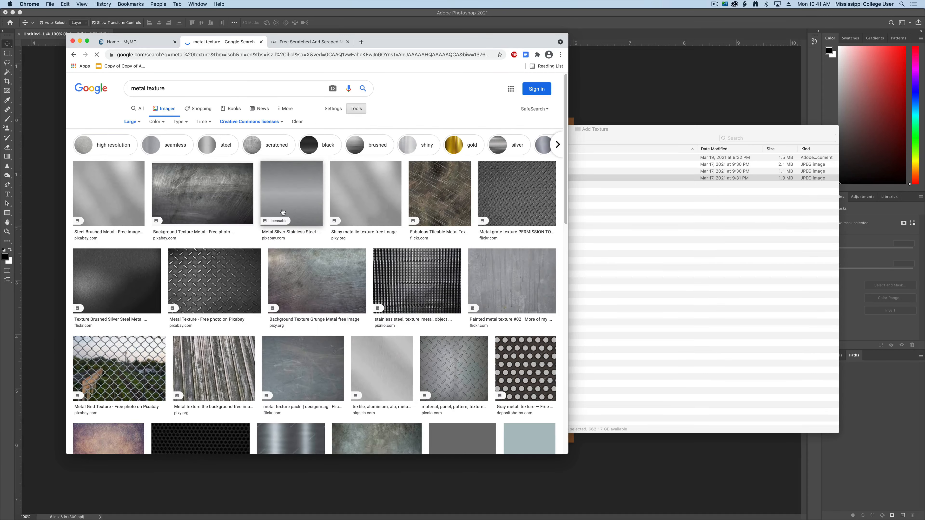
{"action": "left_click", "coordinate": [221, 205]}
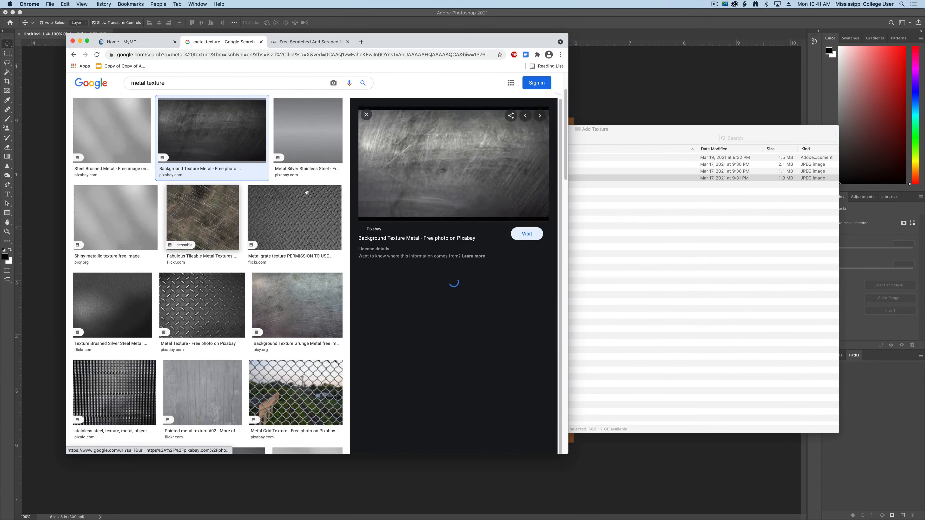
{"action": "left_click", "coordinate": [460, 164]}
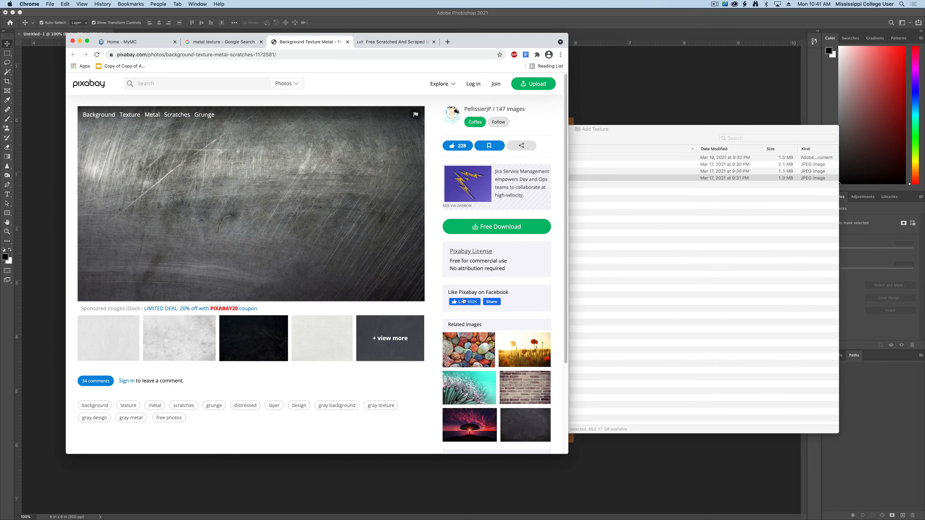
Step: Try to save the Pixabay metal image into the Add Texture folder from its own browser tab
{"action": "right_click", "coordinate": [298, 200]}
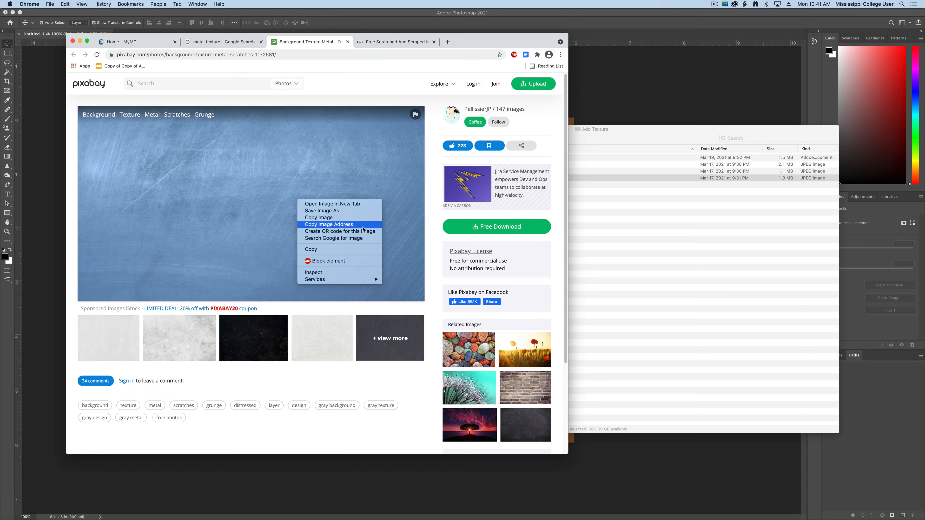
{"action": "left_click", "coordinate": [352, 204]}
{"action": "left_click", "coordinate": [401, 43]}
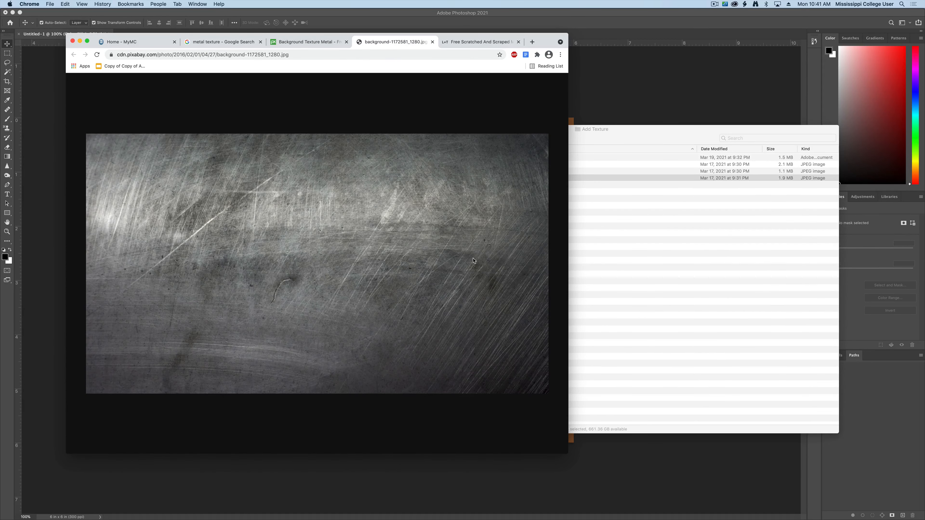
{"action": "left_click_drag", "start_coordinate": [473, 260], "coordinate": [616, 337]}
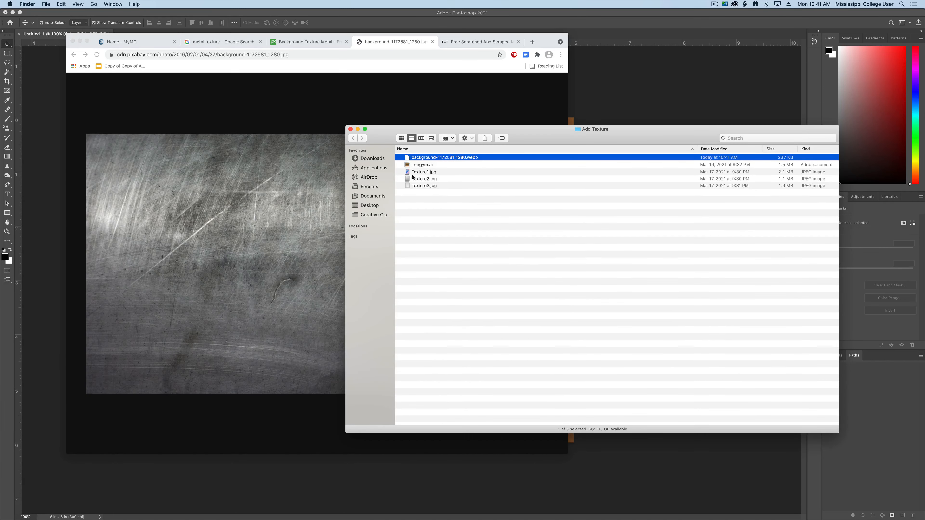
Step: Delete the background-1172581_1280.webp file from the Add Texture folder and close the image's browser tab
{"action": "left_click", "coordinate": [464, 159]}
{"action": "left_click", "coordinate": [482, 171]}
{"action": "left_click", "coordinate": [491, 158]}
{"action": "key", "text": "space"}
{"action": "key", "text": "space"}
{"action": "key", "text": "super+BackSpace"}
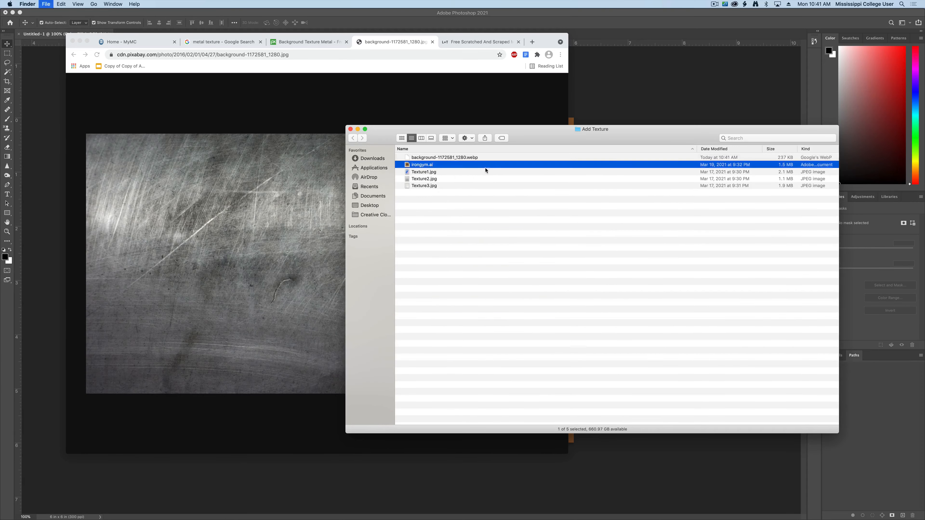
{"action": "left_click", "coordinate": [306, 142]}
{"action": "key", "text": "super+w"}
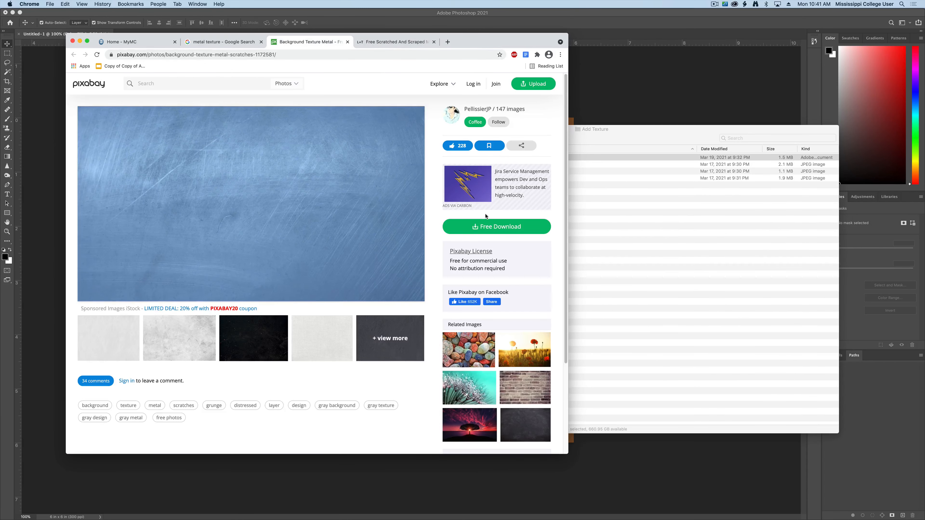
Step: Download the metal texture from Pixabay as a 1920×1080 JPG and place it in the Add Texture folder
{"action": "left_click", "coordinate": [492, 225]}
{"action": "left_click", "coordinate": [473, 294]}
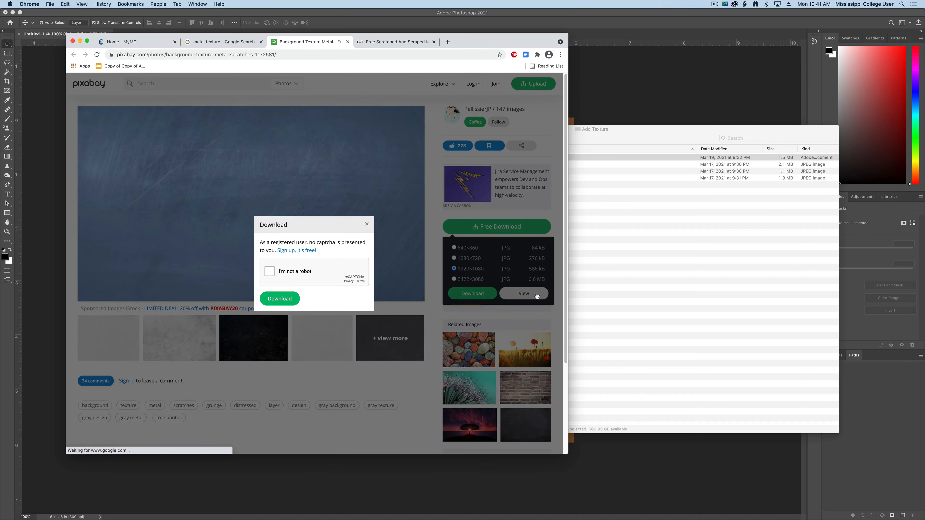
{"action": "left_click", "coordinate": [284, 299]}
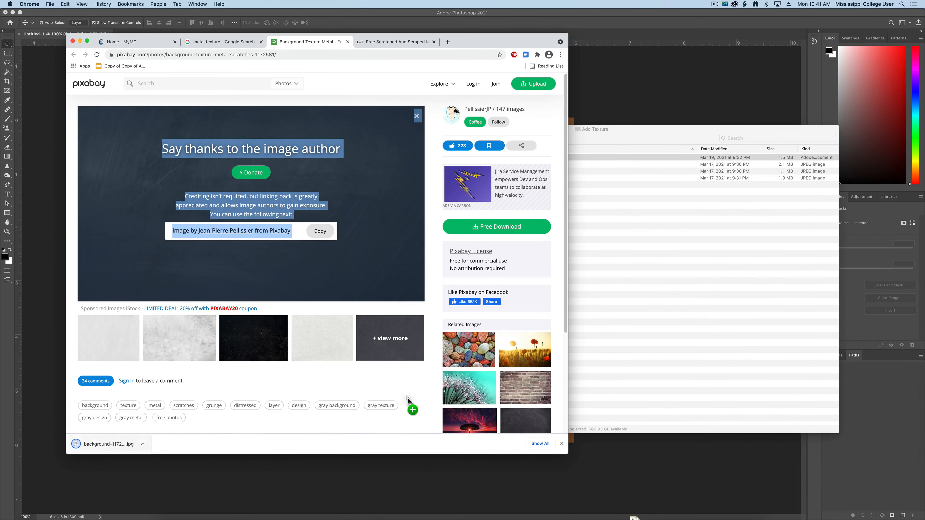
Step: Preview background-1172581_1920.jpg in the Add Texture folder to check the texture
{"action": "left_click", "coordinate": [534, 158]}
{"action": "key", "text": "space"}
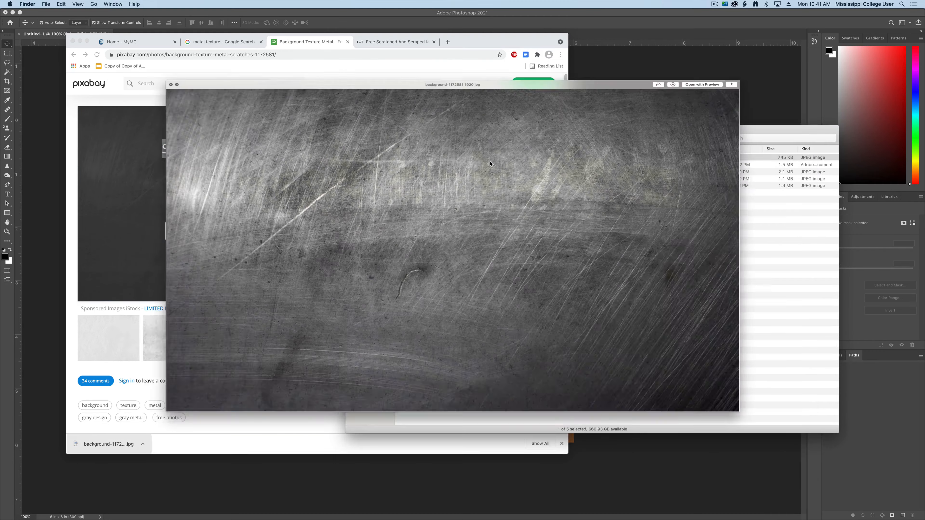
{"action": "key", "text": "space"}
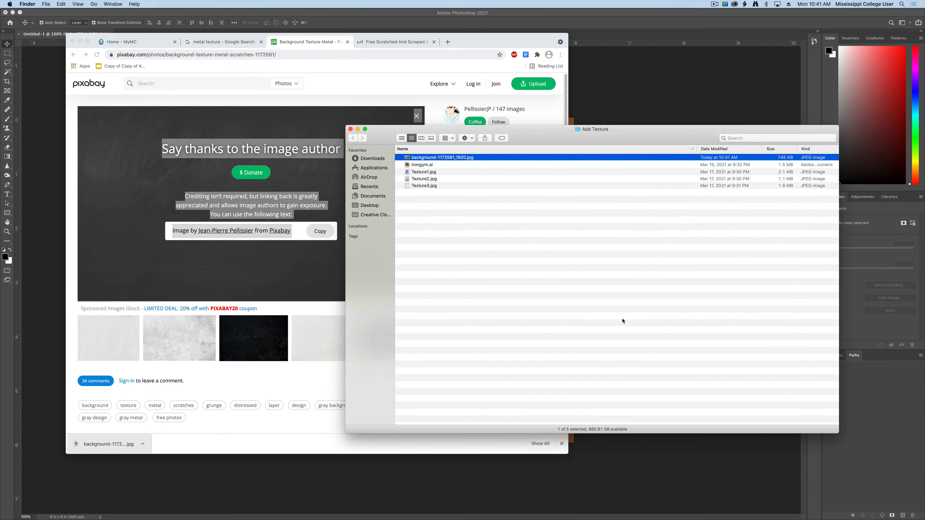
{"action": "key", "text": "space"}
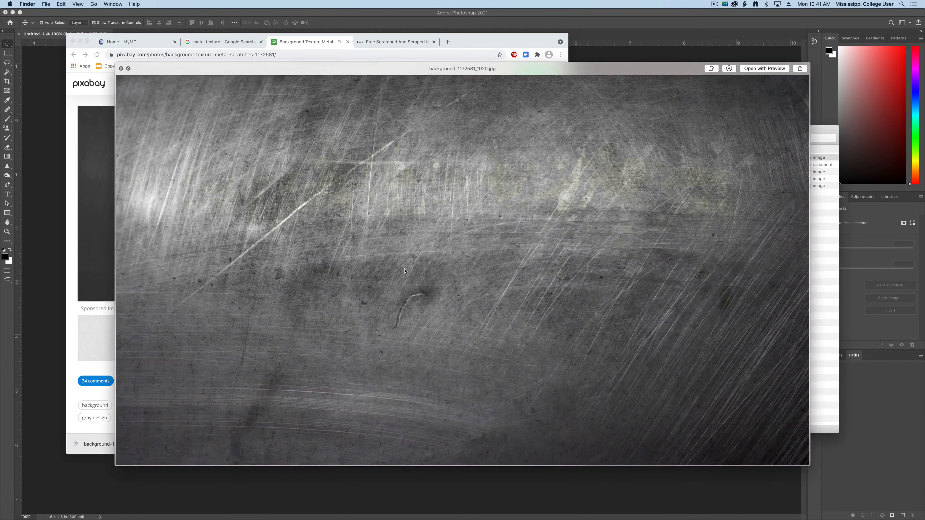
{"action": "key", "text": "space"}
Step: Switch to Photoshop and move the floating Layers panel against the edge of the canvas
{"action": "key", "text": "super+Tab"}
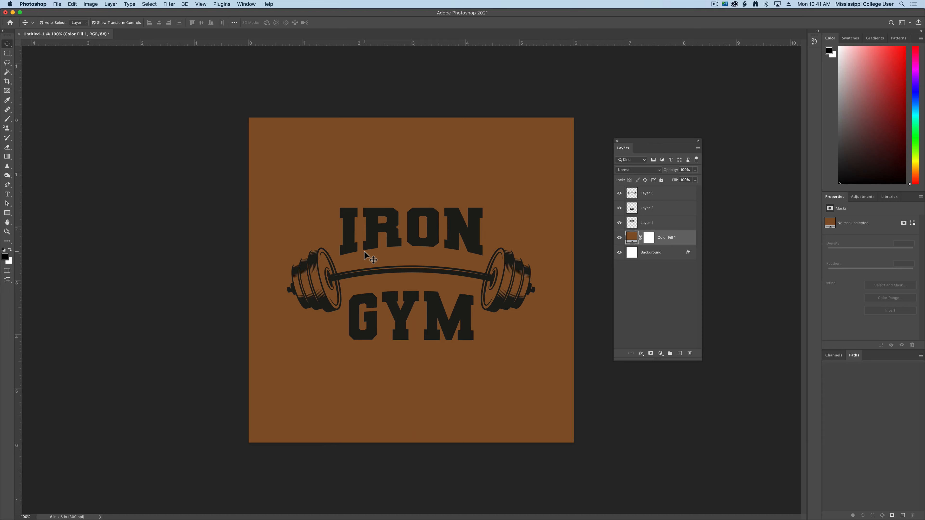
{"action": "left_click_drag", "start_coordinate": [663, 143], "coordinate": [622, 155]}
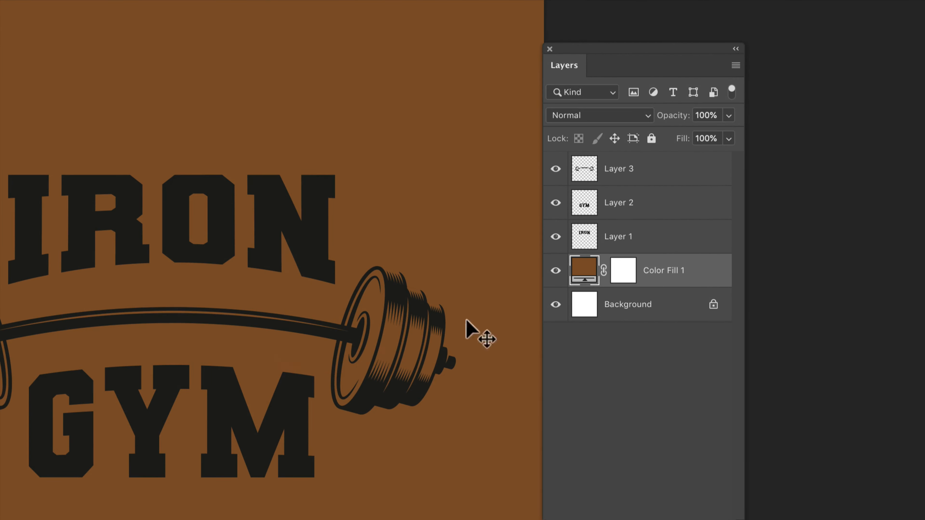
Step: Select the Color Fill 1 layer and move the Layers panel clear of the canvas
{"action": "left_click", "coordinate": [640, 174]}
{"action": "left_click", "coordinate": [660, 207]}
{"action": "left_click", "coordinate": [657, 234]}
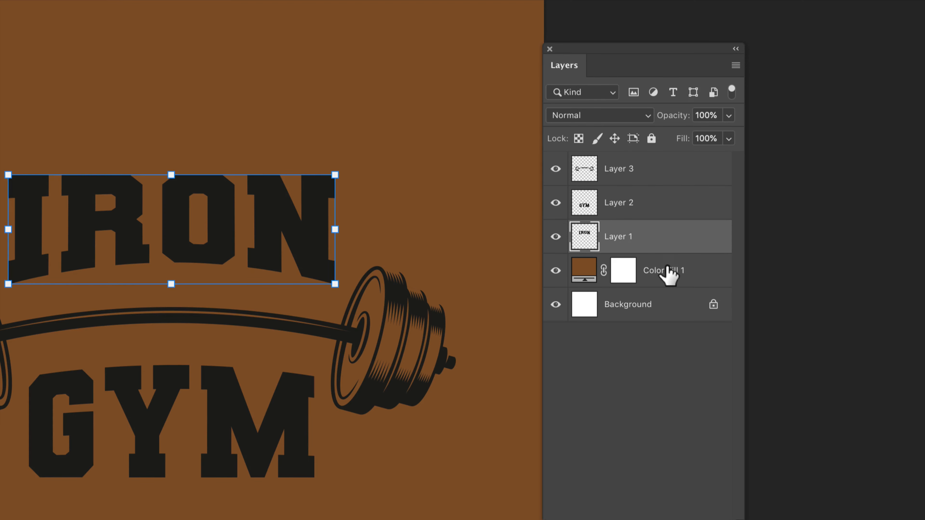
{"action": "left_click", "coordinate": [584, 270]}
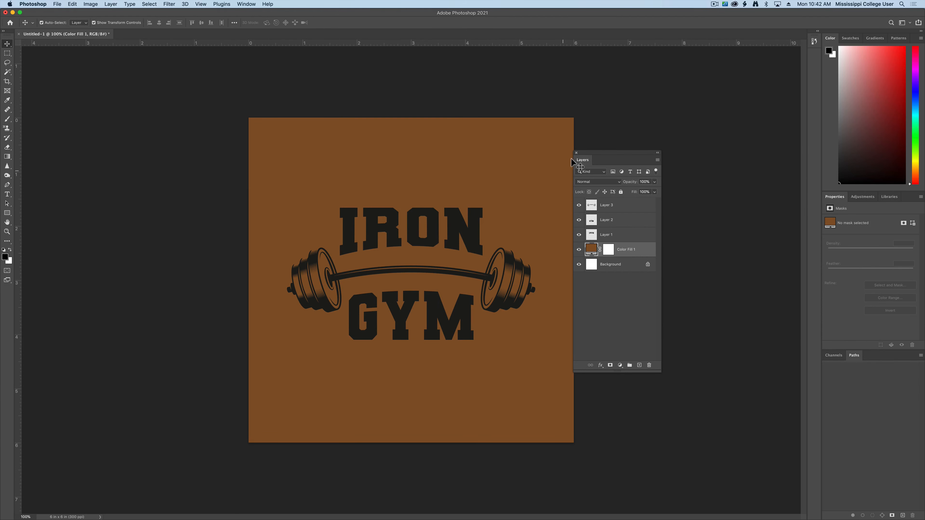
{"action": "left_click_drag", "start_coordinate": [572, 162], "coordinate": [591, 172]}
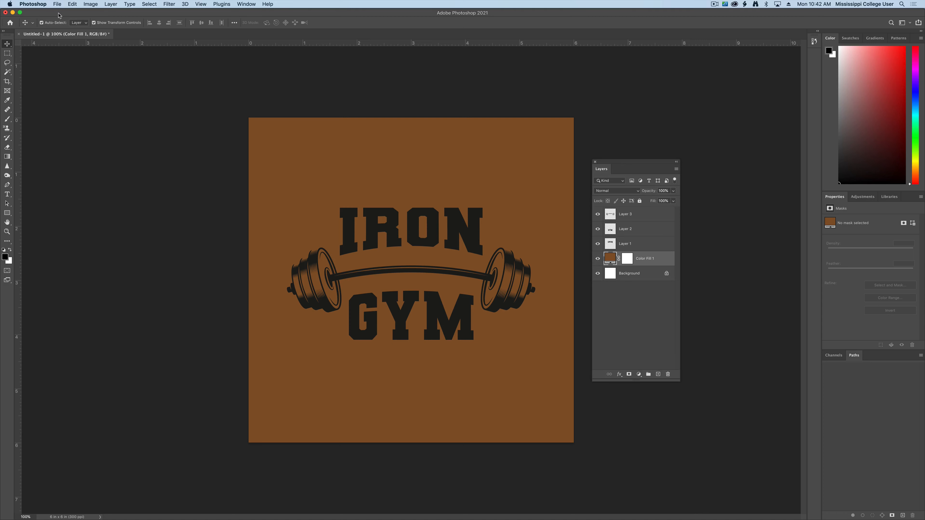
Step: Place background-1172581_1920.jpg from the Add Texture folder as an embedded image above the Color Fill 1 layer
{"action": "left_click", "coordinate": [57, 4]}
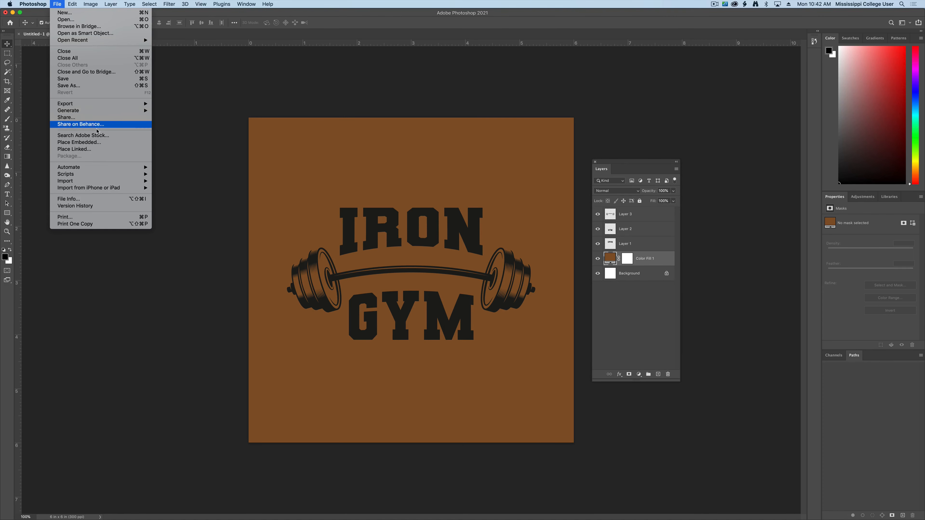
{"action": "left_click", "coordinate": [110, 142]}
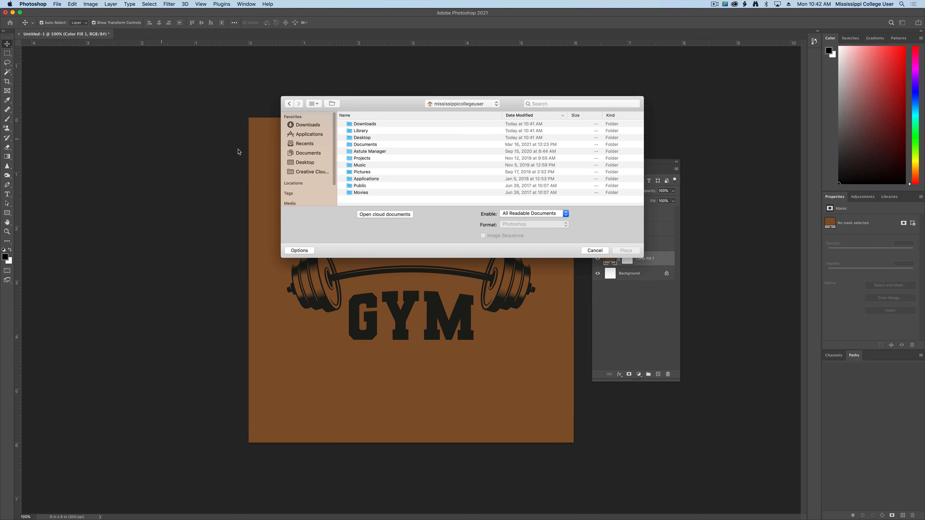
{"action": "left_click", "coordinate": [305, 162]}
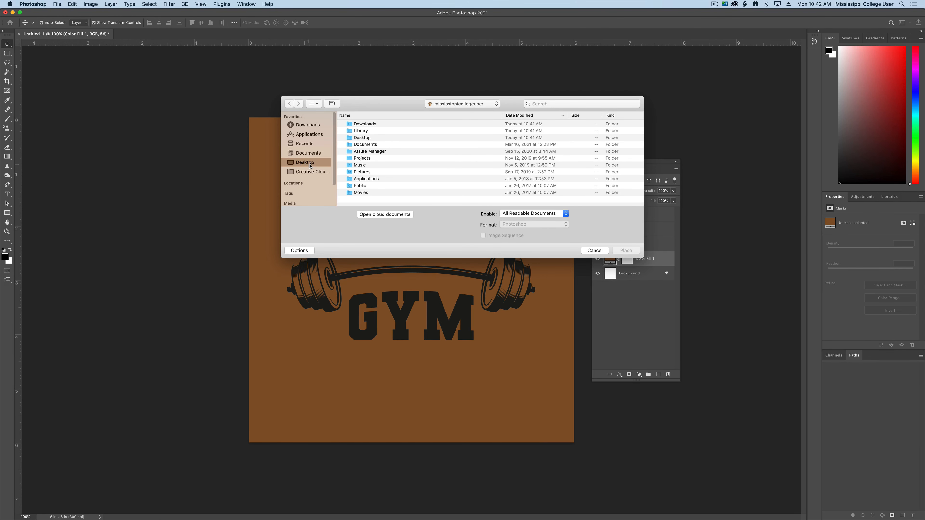
{"action": "double_click", "coordinate": [375, 127]}
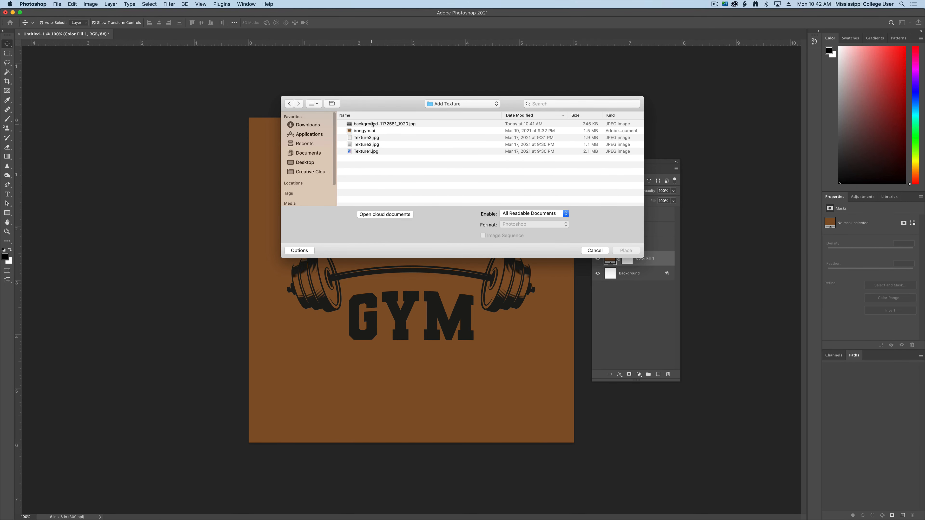
{"action": "left_click", "coordinate": [372, 124]}
{"action": "left_click", "coordinate": [623, 250]}
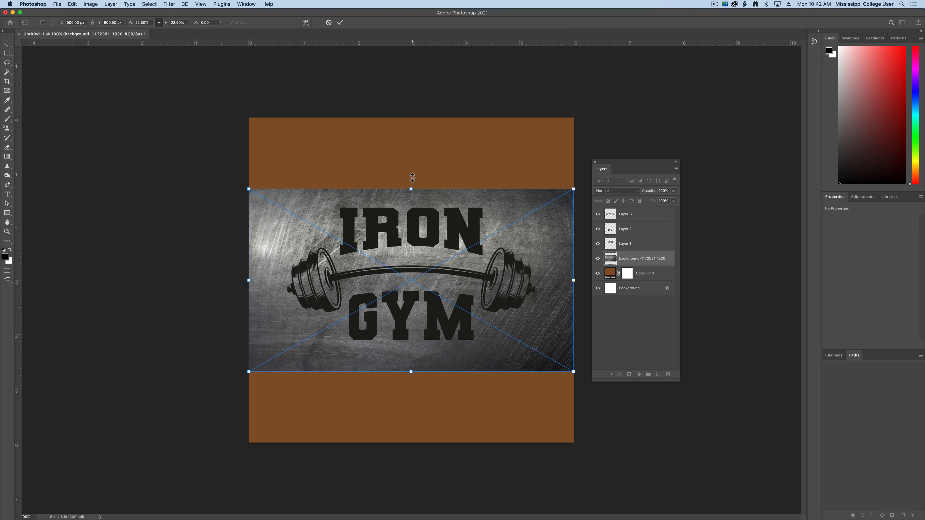
Step: Scale the placed metal texture proportionally to about 40.6% so that it covers the full canvas height, and commit it
{"action": "left_click_drag", "start_coordinate": [413, 178], "coordinate": [413, 107]}
{"action": "left_click_drag", "start_coordinate": [412, 382], "coordinate": [413, 460]}
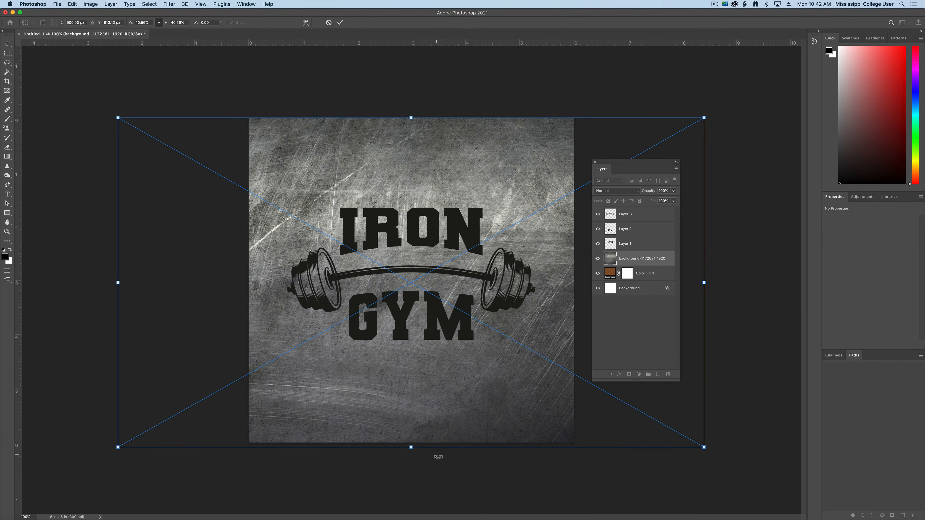
{"action": "key", "text": "Return"}
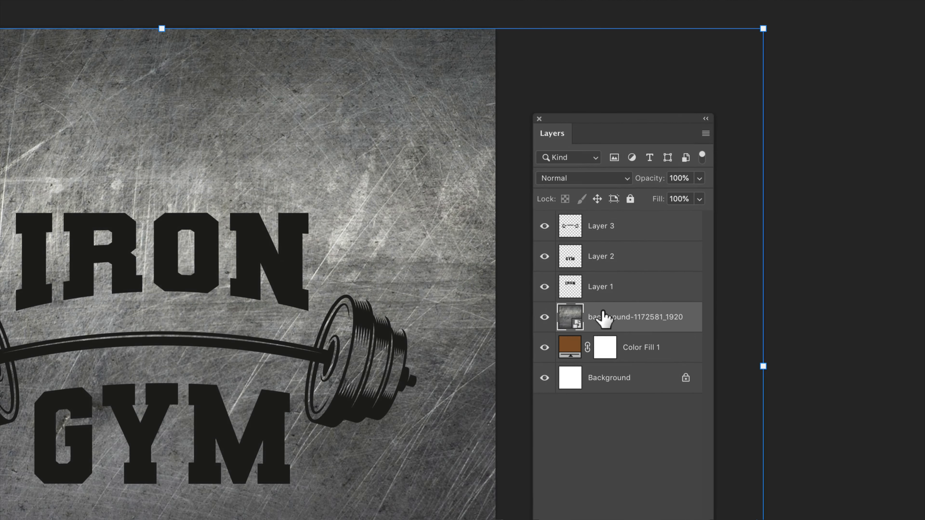
Step: Try the Multiply blend mode on the metal texture layer, set it to Hard Light instead, and deselect the layer
{"action": "left_click", "coordinate": [592, 179]}
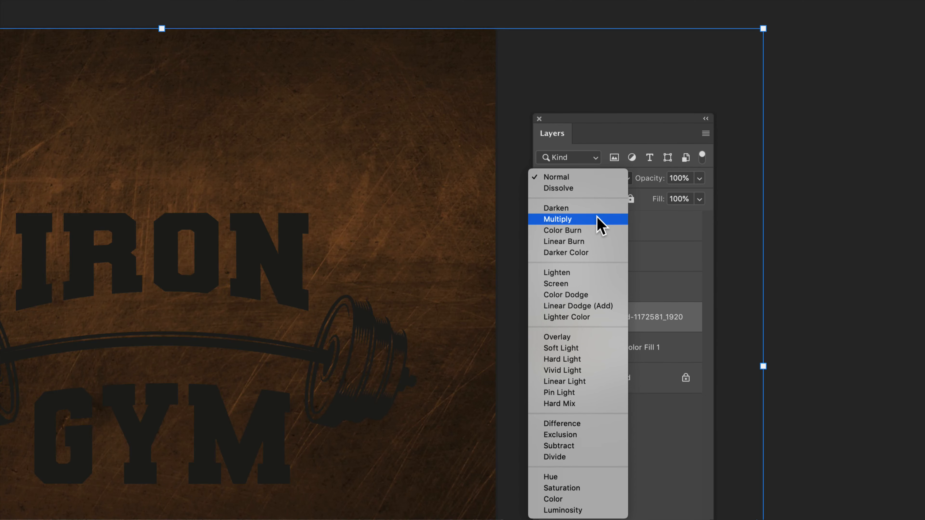
{"action": "left_click", "coordinate": [601, 220]}
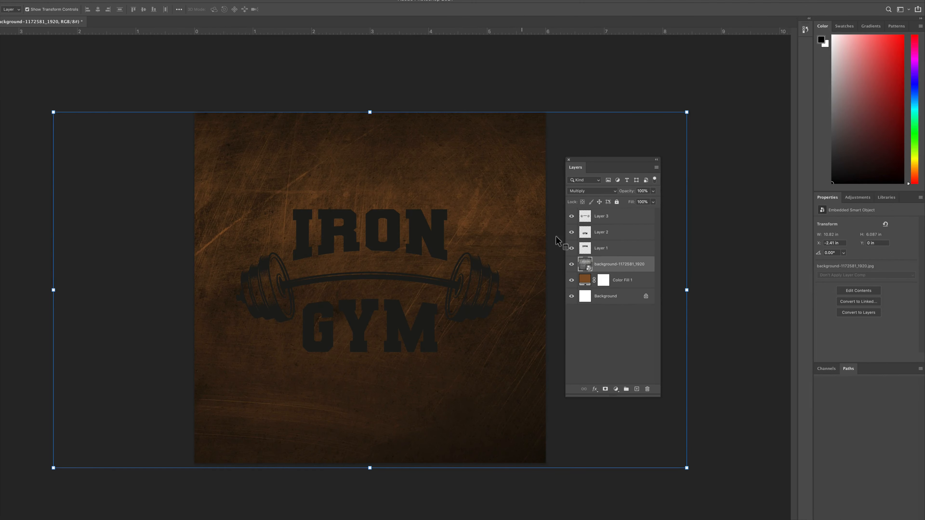
{"action": "left_click", "coordinate": [603, 191]}
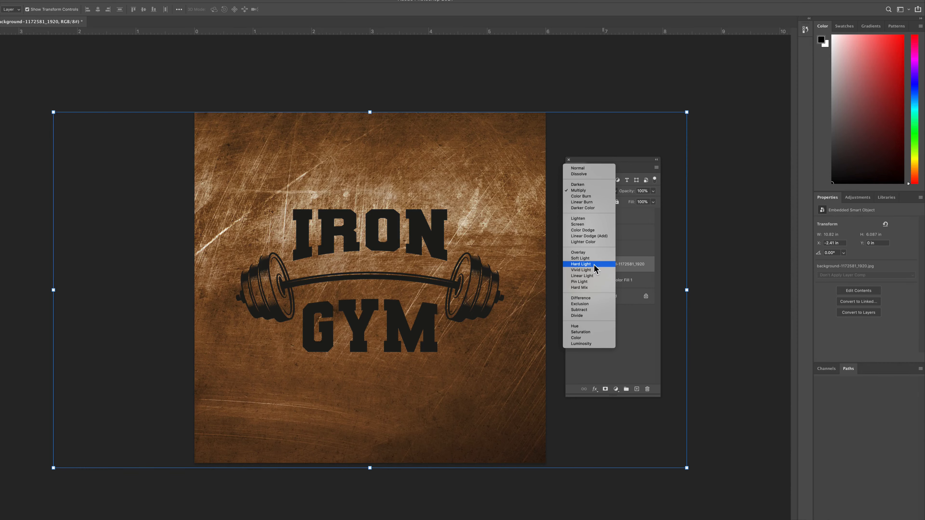
{"action": "left_click", "coordinate": [594, 264]}
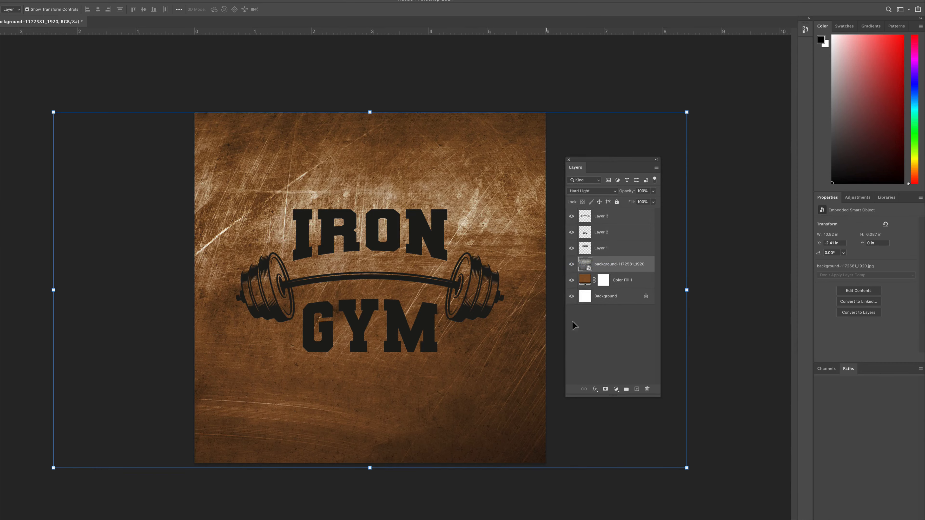
{"action": "left_click", "coordinate": [610, 371]}
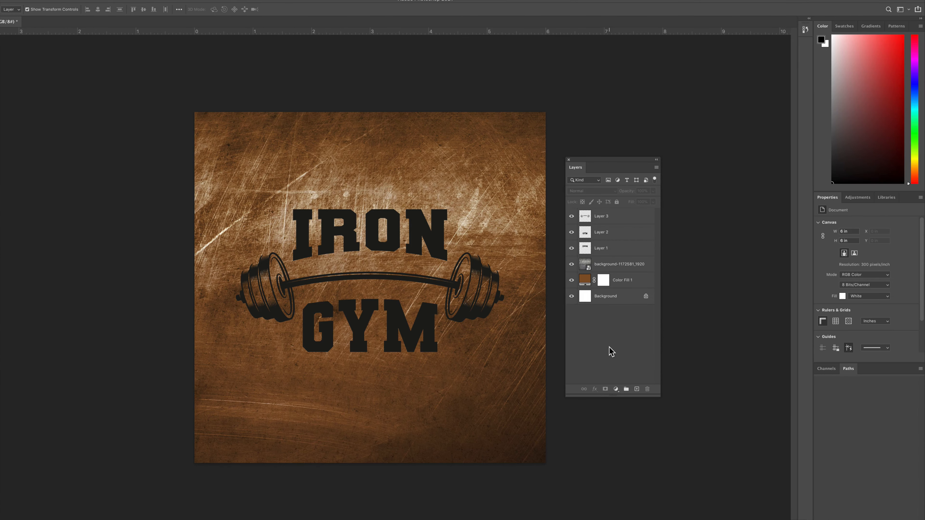
Step: Select Layer 1, which holds the IRON lettering
{"action": "key", "text": "ctrl+plus"}
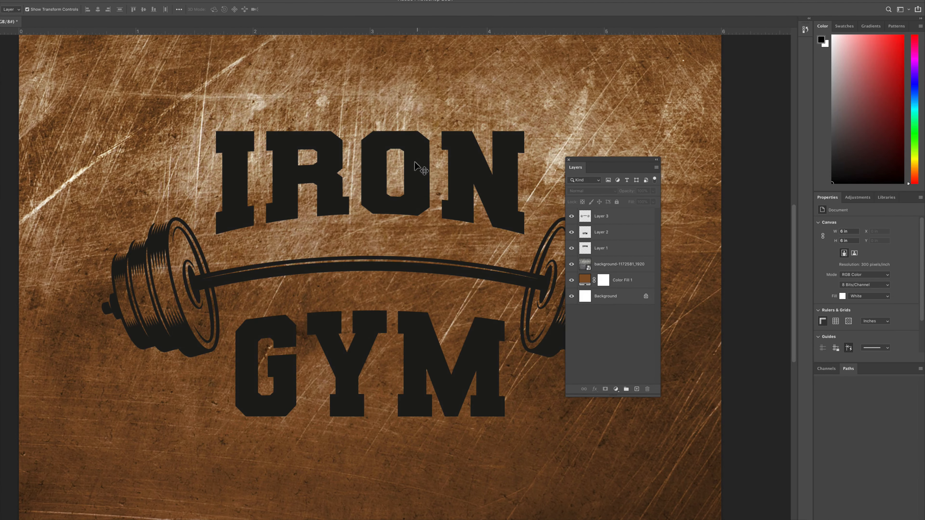
{"action": "left_click_drag", "start_coordinate": [426, 168], "coordinate": [387, 201]}
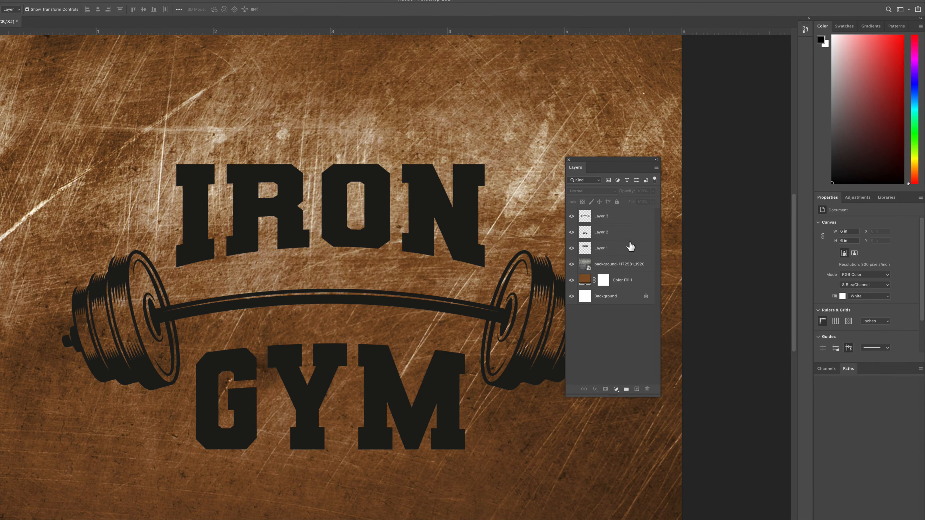
{"action": "left_click", "coordinate": [619, 249]}
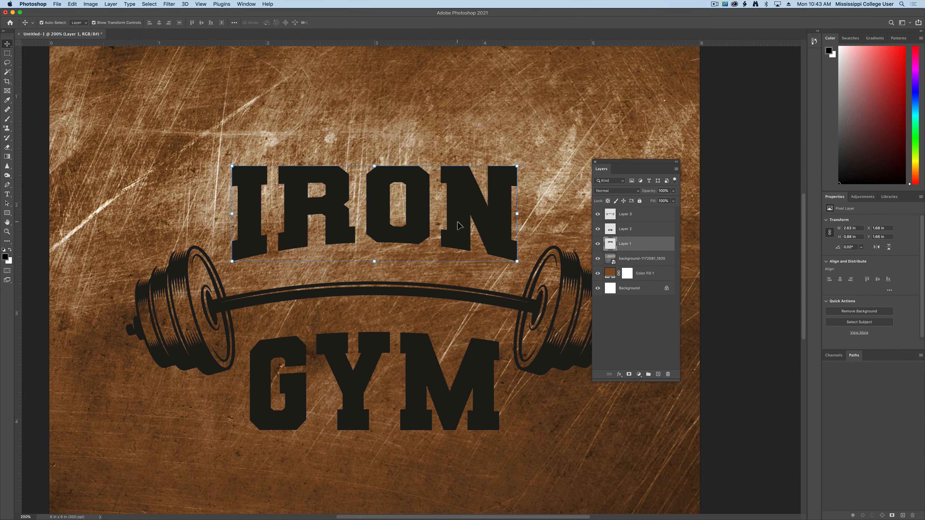
Step: Switch to the Add Texture folder in Finder and preview Texture3.jpg
{"action": "key", "text": "ctrl+Up"}
{"action": "left_click", "coordinate": [737, 387]}
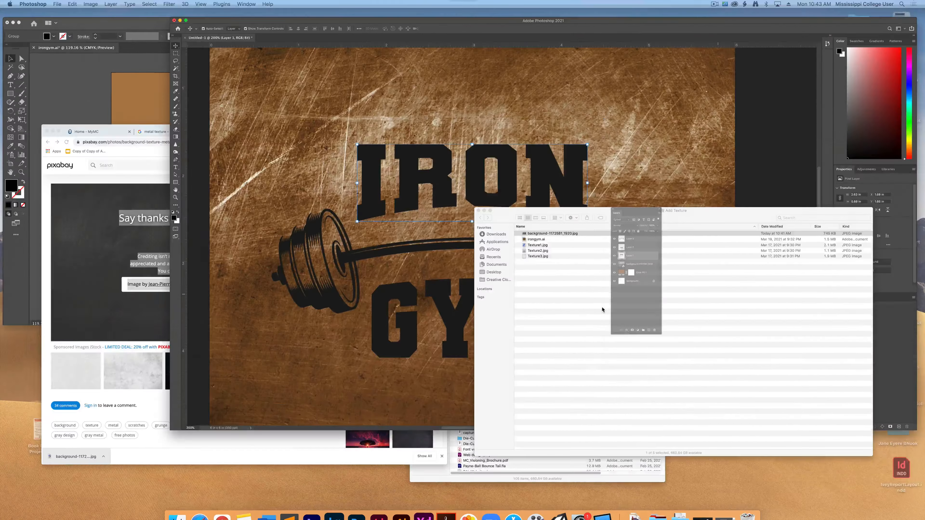
{"action": "left_click", "coordinate": [430, 186]}
{"action": "key", "text": "space"}
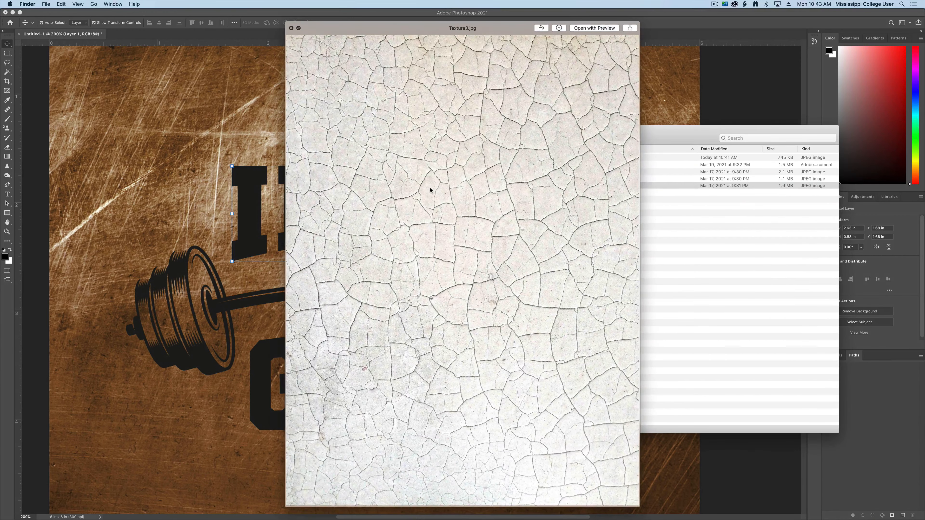
{"action": "key", "text": "space"}
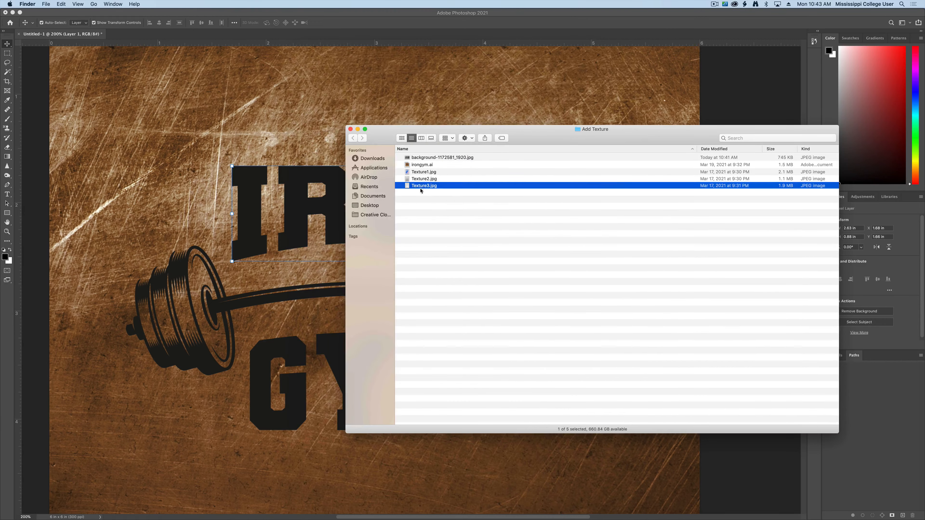
Step: Place Texture3.jpg from the Finder folder into the Photoshop document above Layer 1 and toggle its visibility to check the lettering beneath
{"action": "left_click_drag", "start_coordinate": [433, 130], "coordinate": [613, 115]}
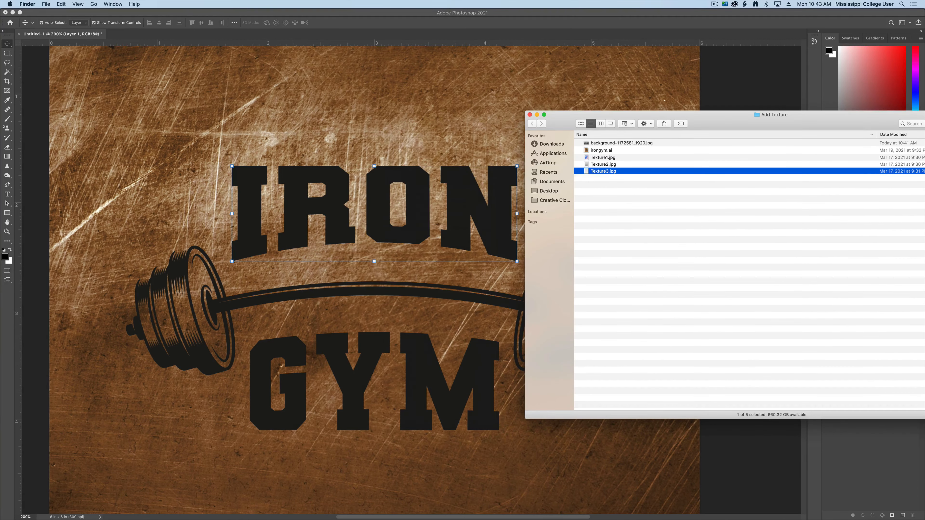
{"action": "left_click_drag", "start_coordinate": [425, 149], "coordinate": [364, 188]}
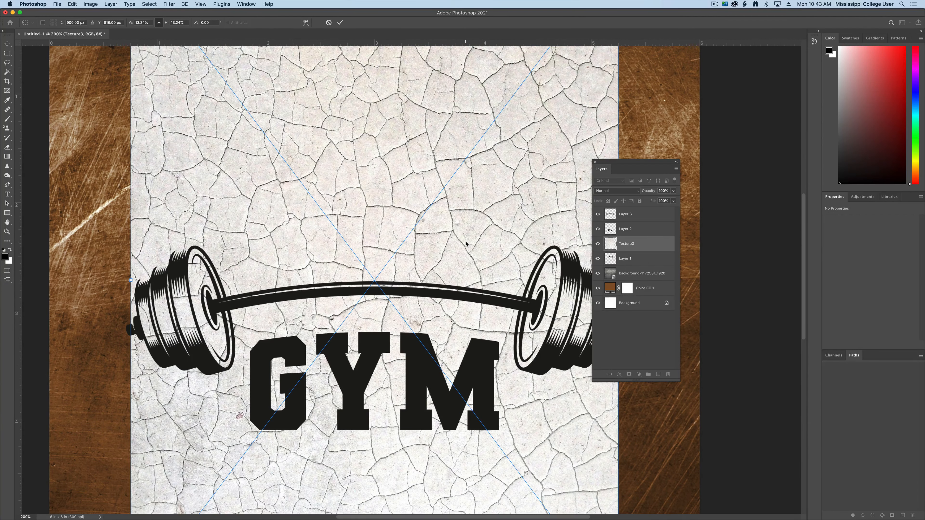
{"action": "key", "text": "Return"}
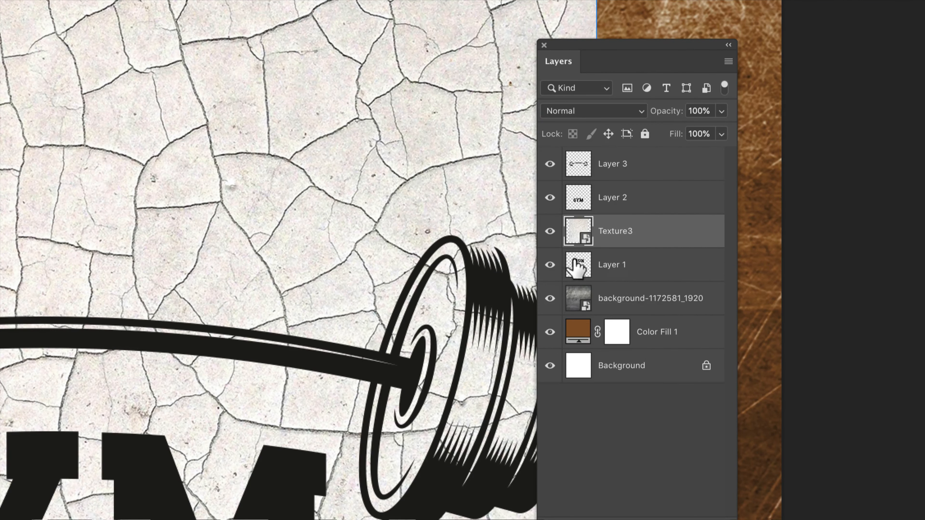
{"action": "left_click", "coordinate": [550, 233]}
{"action": "left_click", "coordinate": [550, 233]}
Step: Rename the layer with the IRON lettering as iron
{"action": "double_click", "coordinate": [615, 266]}
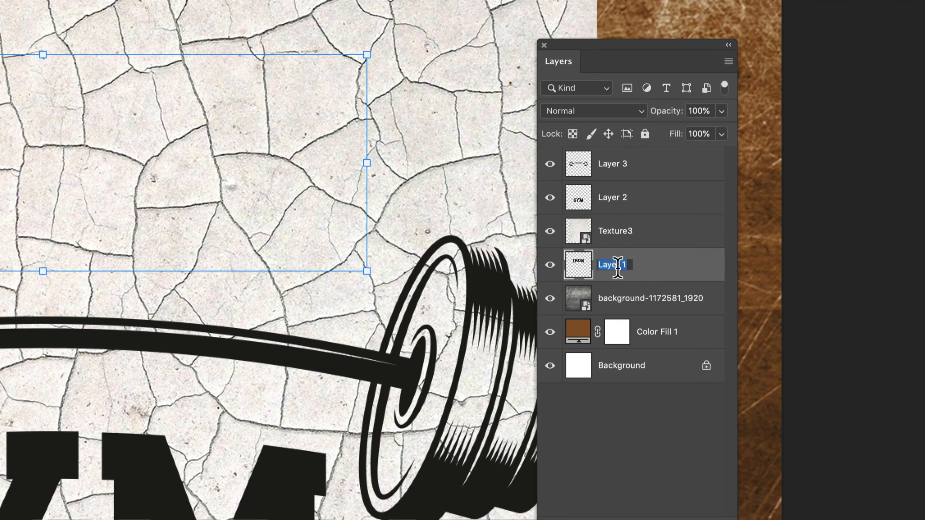
{"action": "type", "text": "ron"}
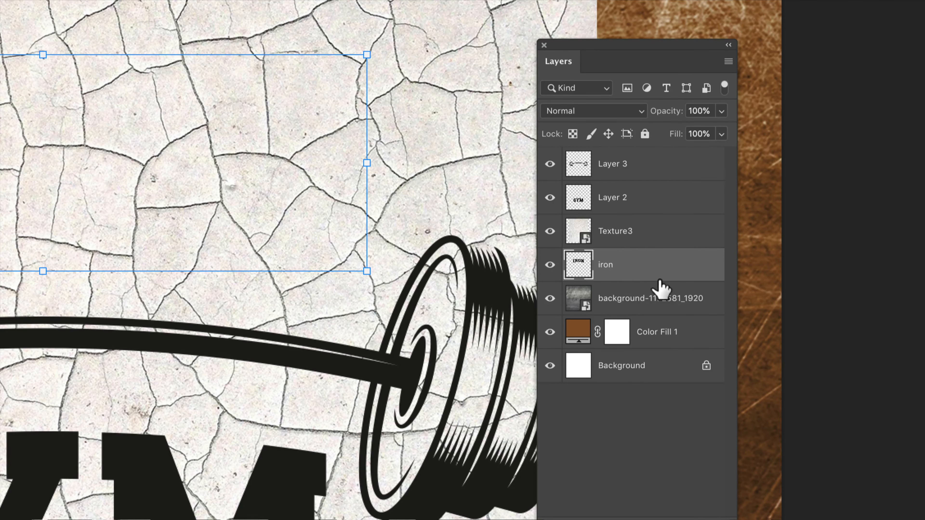
Step: Clip the Texture3 layer to the iron layer and reposition the texture within the letters to about X 0.79 in, Y -0.17 in
{"action": "left_click", "coordinate": [641, 243]}
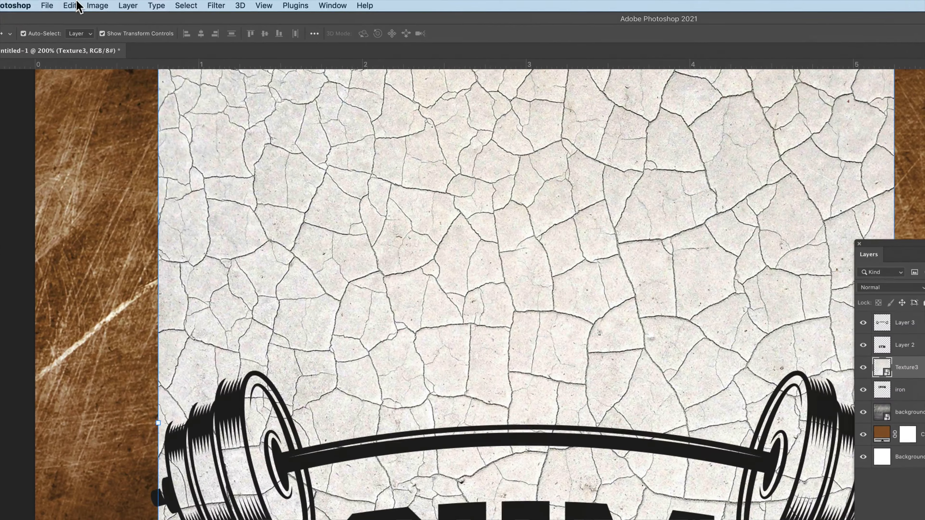
{"action": "left_click", "coordinate": [91, 4]}
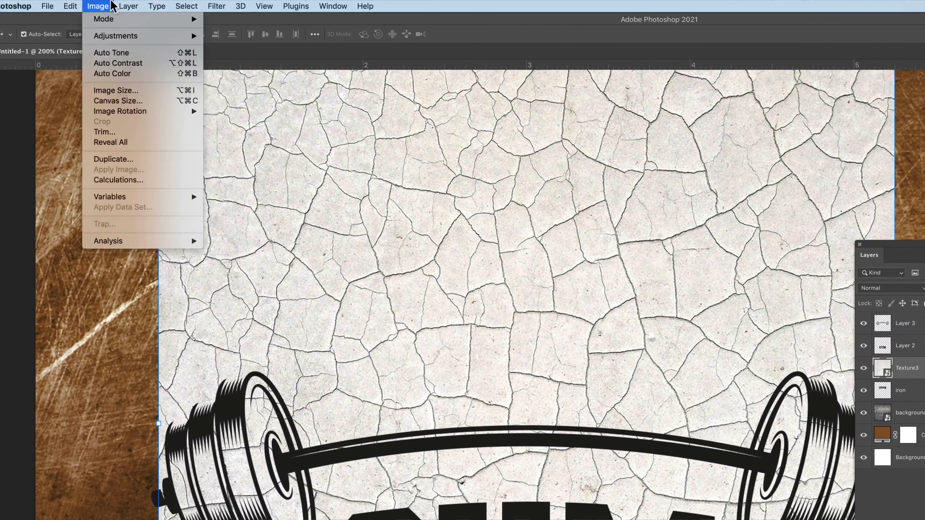
{"action": "mouse_move", "coordinate": [106, 3]}
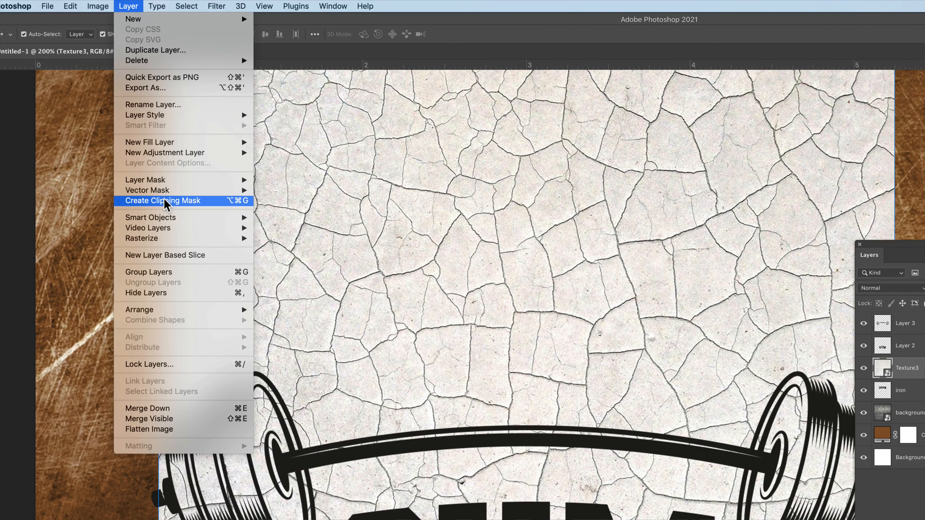
{"action": "left_click", "coordinate": [152, 201]}
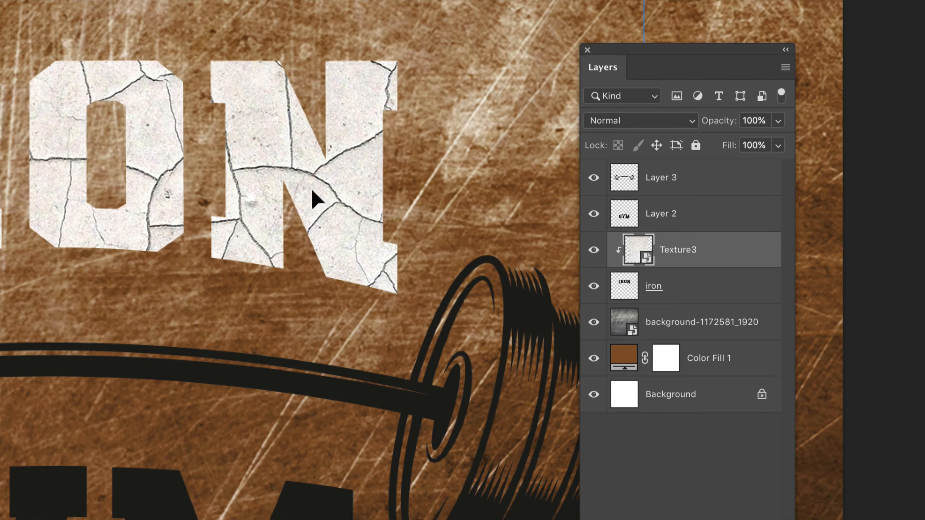
{"action": "left_click_drag", "start_coordinate": [314, 198], "coordinate": [378, 231]}
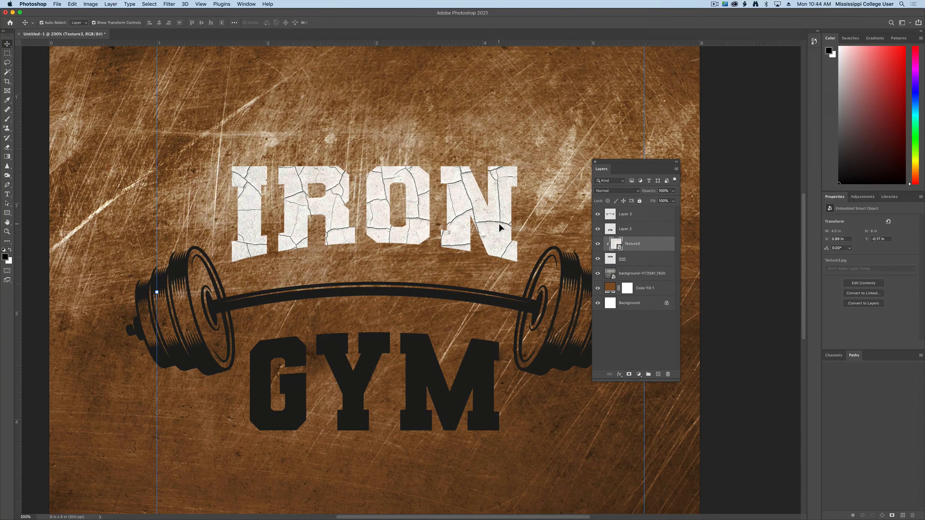
{"action": "left_click_drag", "start_coordinate": [500, 225], "coordinate": [471, 239]}
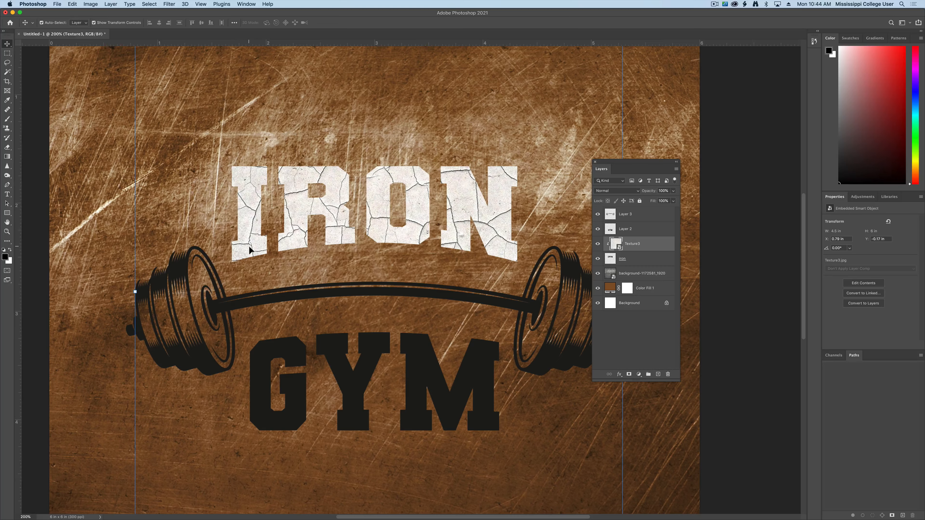
Step: Add a Multiply drop shadow to the iron layer with 57% opacity, 16 px distance, 30% spread and 18 px size
{"action": "left_click", "coordinate": [639, 263]}
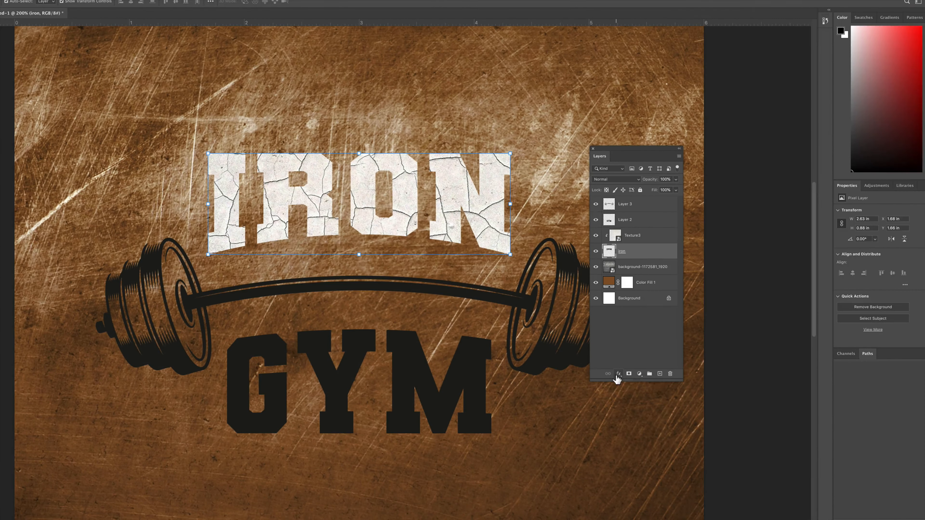
{"action": "left_click", "coordinate": [617, 376]}
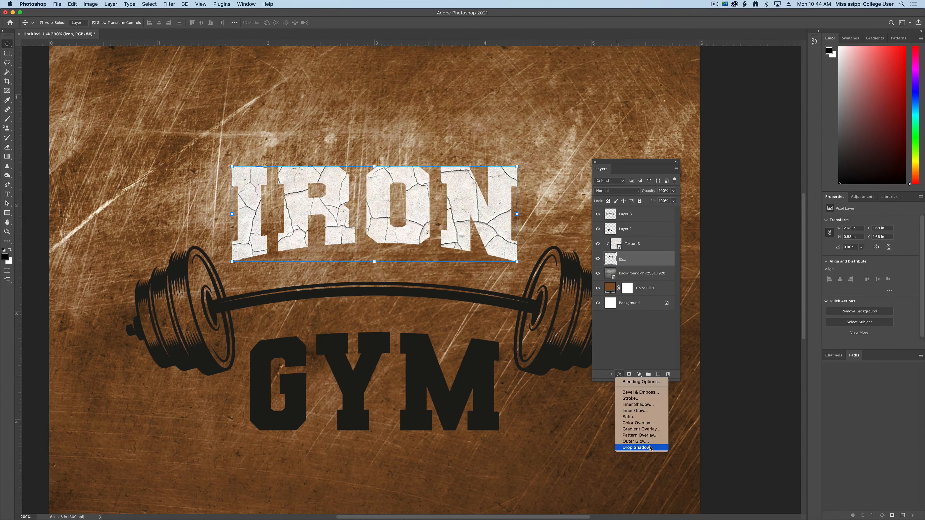
{"action": "left_click", "coordinate": [637, 447]}
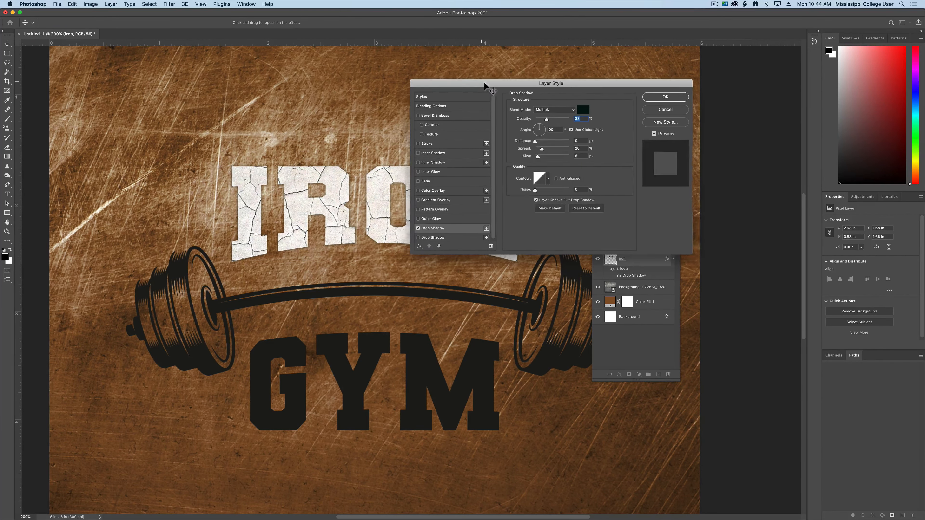
{"action": "left_click_drag", "start_coordinate": [486, 84], "coordinate": [579, 77]}
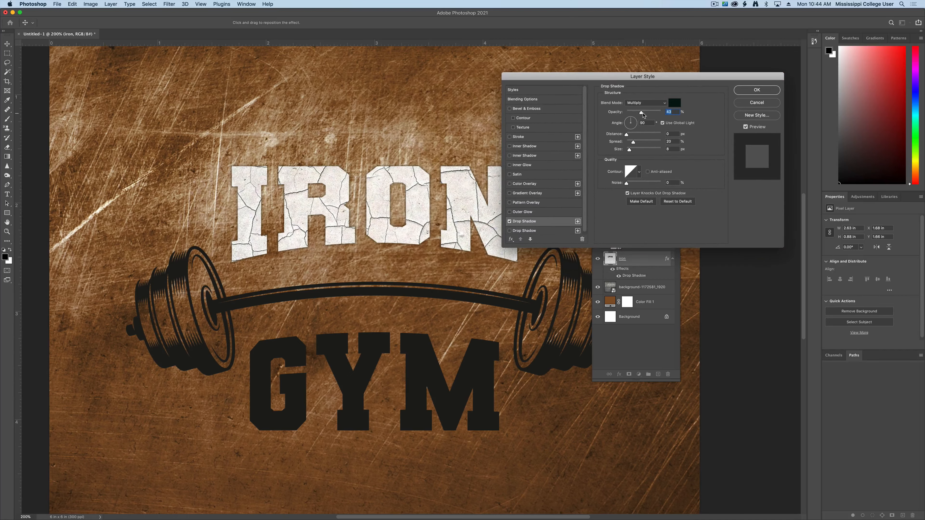
{"action": "mouse_move", "coordinate": [626, 134]}
{"action": "left_mouse_down"}
{"action": "mouse_move", "coordinate": [632, 150]}
{"action": "mouse_move", "coordinate": [633, 137]}
{"action": "left_mouse_up"}
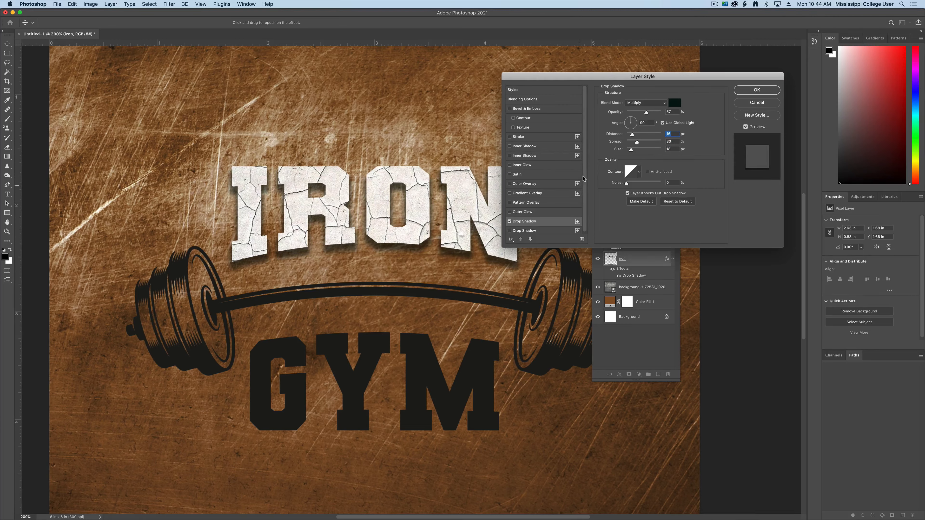
{"action": "left_click_drag", "start_coordinate": [597, 81], "coordinate": [669, 76]}
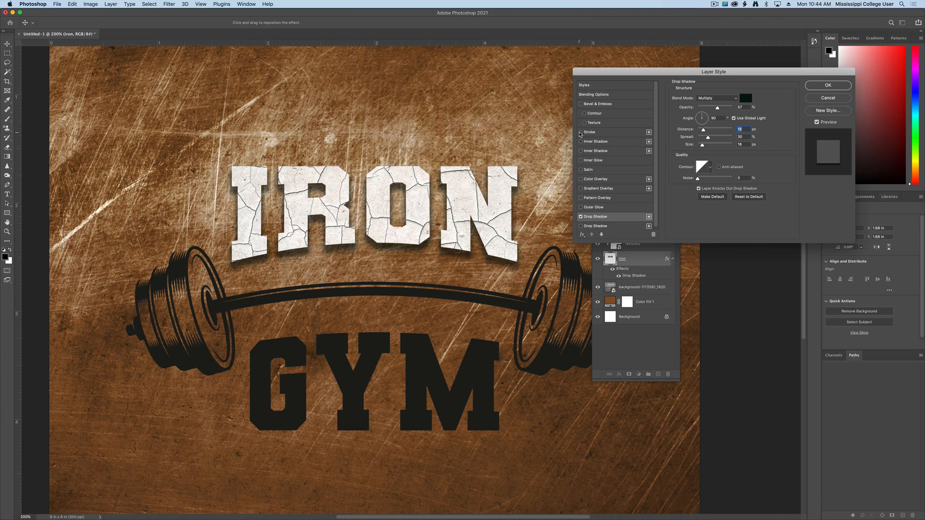
Step: Enable an outside stroke on the iron layer and set its color to black
{"action": "left_click", "coordinate": [581, 132]}
{"action": "left_click", "coordinate": [601, 134]}
{"action": "left_click", "coordinate": [691, 150]}
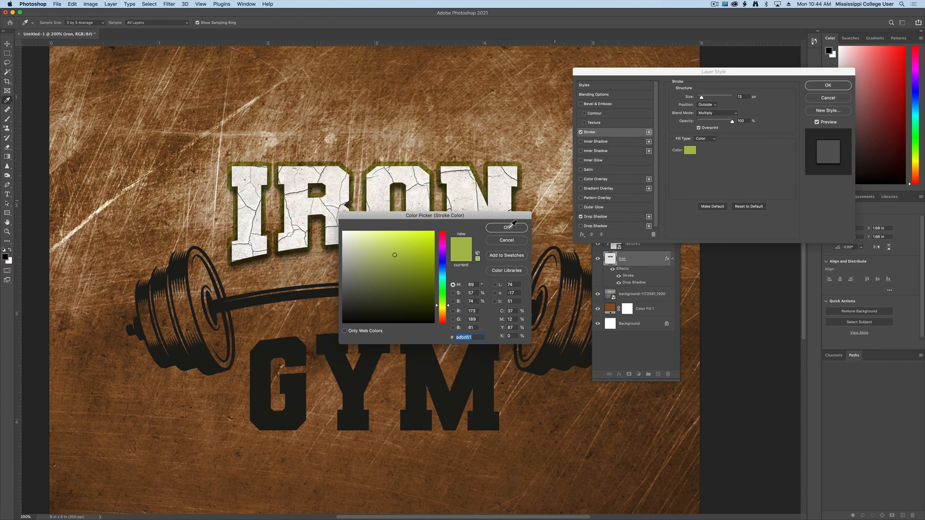
{"action": "left_click", "coordinate": [434, 323]}
{"action": "left_click", "coordinate": [518, 228]}
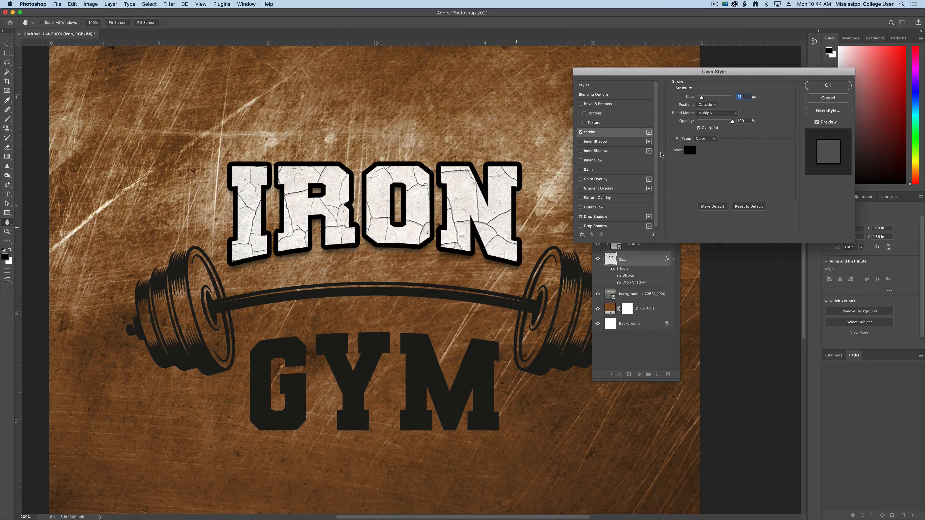
Step: Recolor the IRON stroke dark red, thin it to a narrow outline, and apply the layer style
{"action": "left_click", "coordinate": [687, 153]}
{"action": "left_click", "coordinate": [443, 320]}
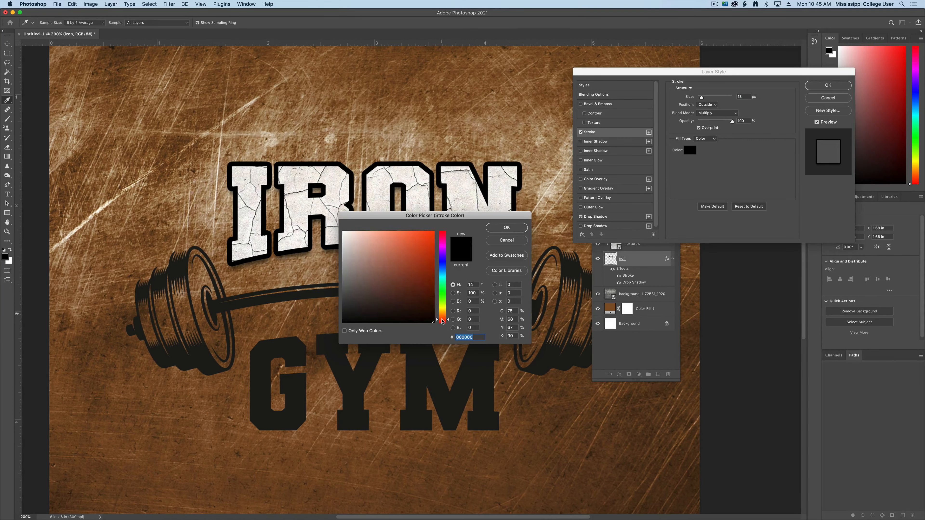
{"action": "left_click", "coordinate": [431, 284]}
{"action": "key", "text": "Return"}
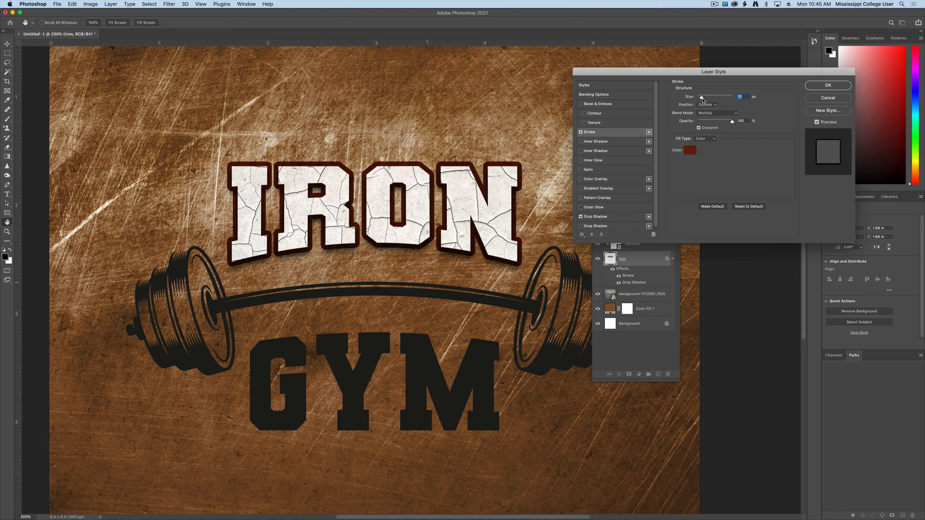
{"action": "left_click_drag", "start_coordinate": [703, 99], "coordinate": [701, 99]}
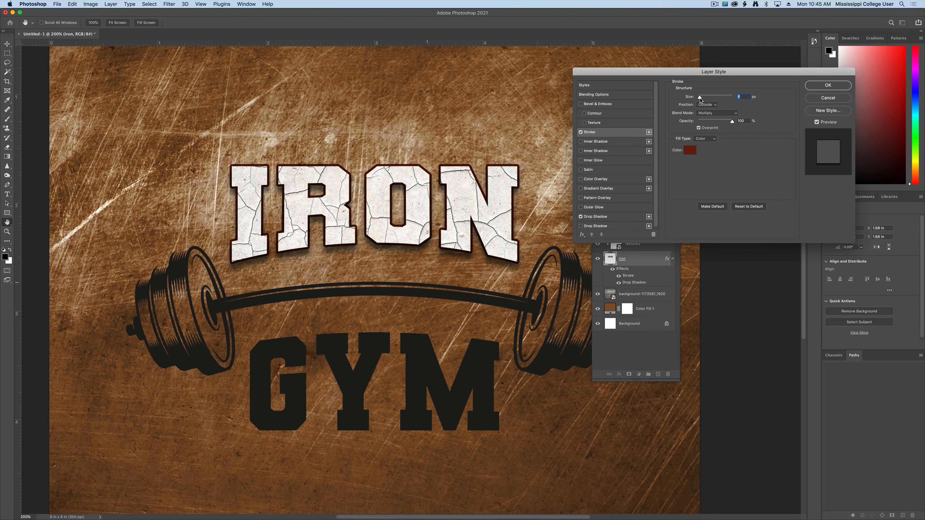
{"action": "left_click", "coordinate": [850, 84]}
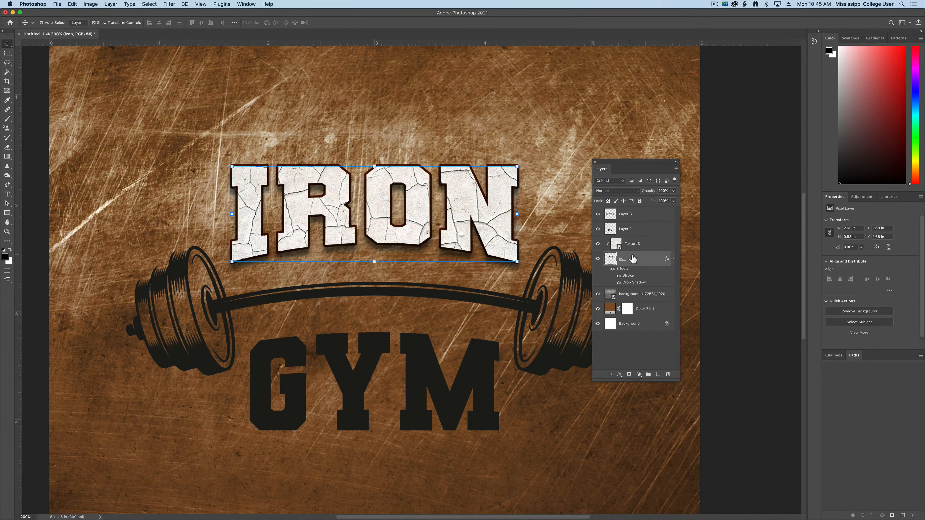
Step: Preview Texture1.jpg in the Add Texture folder in Finder and place it into the Photoshop document above Layer 3
{"action": "left_click", "coordinate": [654, 214]}
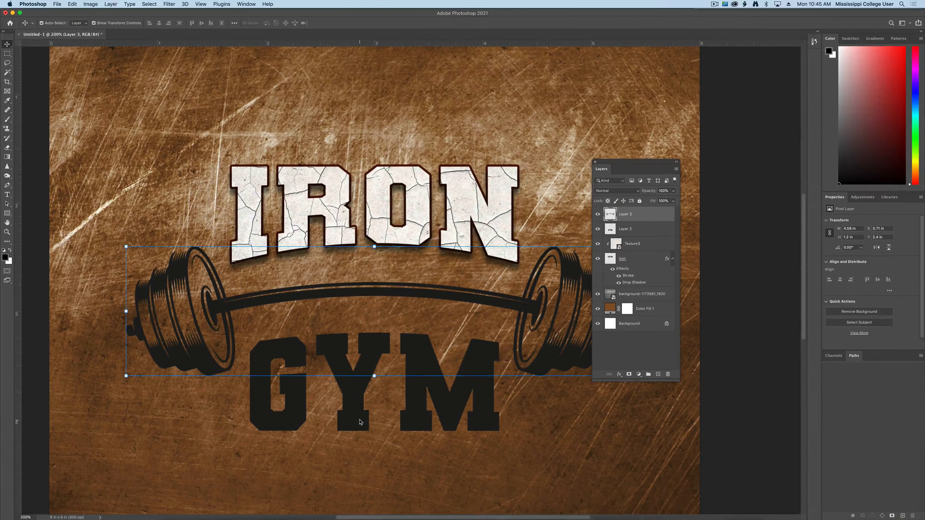
{"action": "key", "text": "ctrl+Up"}
{"action": "left_click", "coordinate": [710, 408]}
{"action": "left_click", "coordinate": [604, 157]}
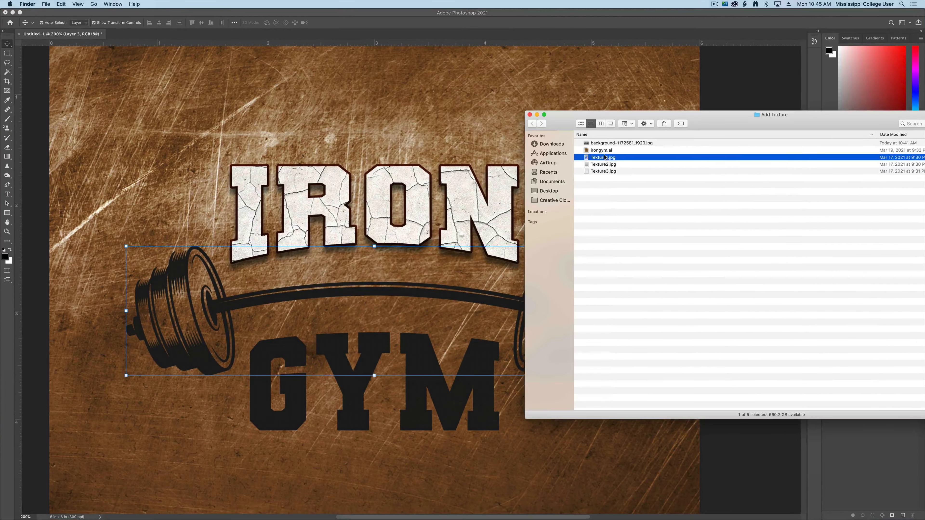
{"action": "key", "text": "space"}
{"action": "key", "text": "space"}
{"action": "left_click_drag", "start_coordinate": [595, 159], "coordinate": [443, 330]}
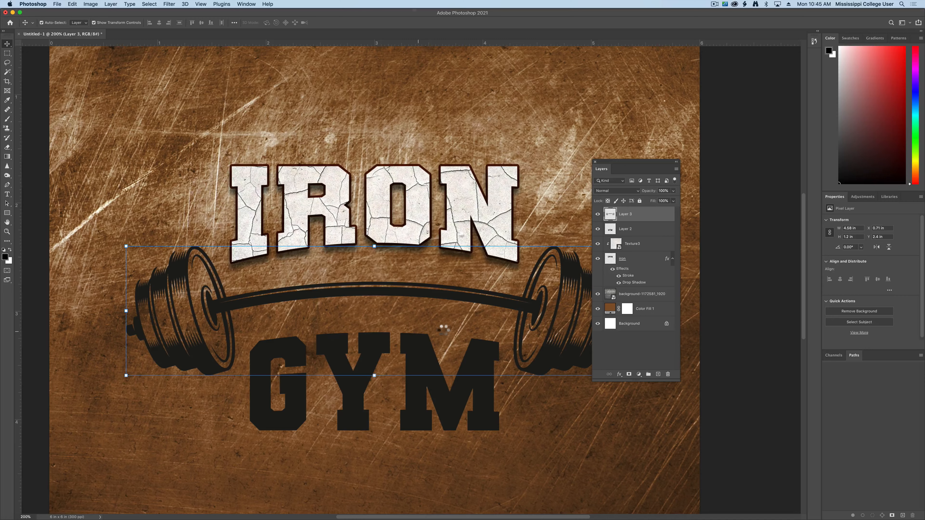
{"action": "key", "text": "Return"}
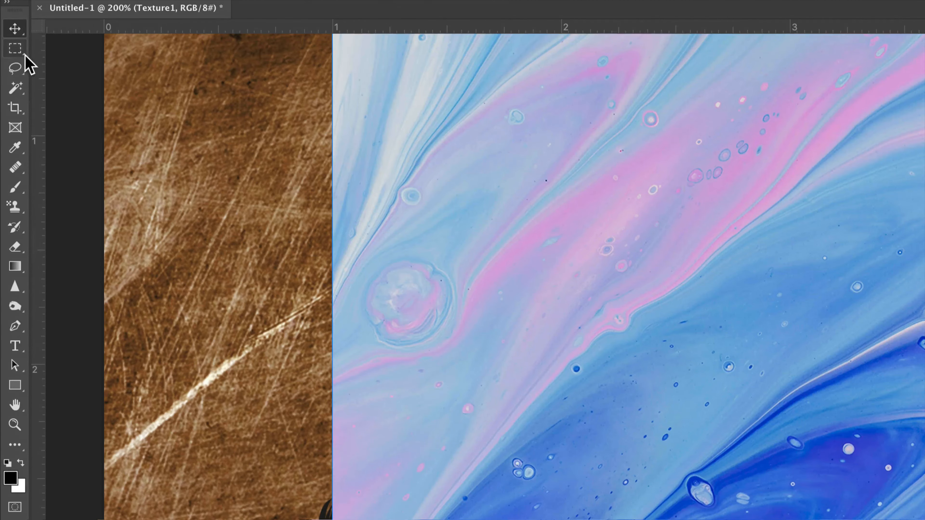
Step: Define a pattern named swirlTexture from a large rectangular selection of the Texture1 image, and delete the Texture1 layer
{"action": "left_click", "coordinate": [6, 54]}
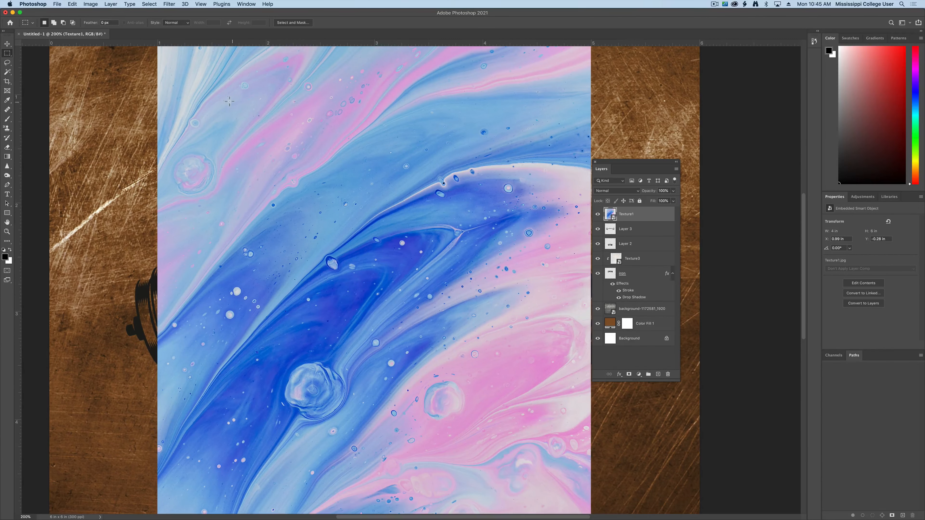
{"action": "left_click_drag", "start_coordinate": [200, 82], "coordinate": [557, 476]}
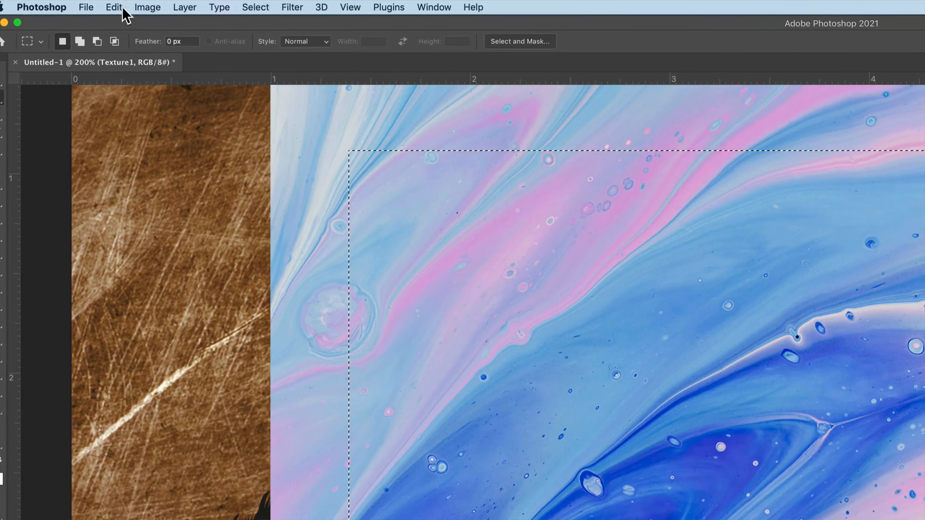
{"action": "left_click", "coordinate": [72, 4]}
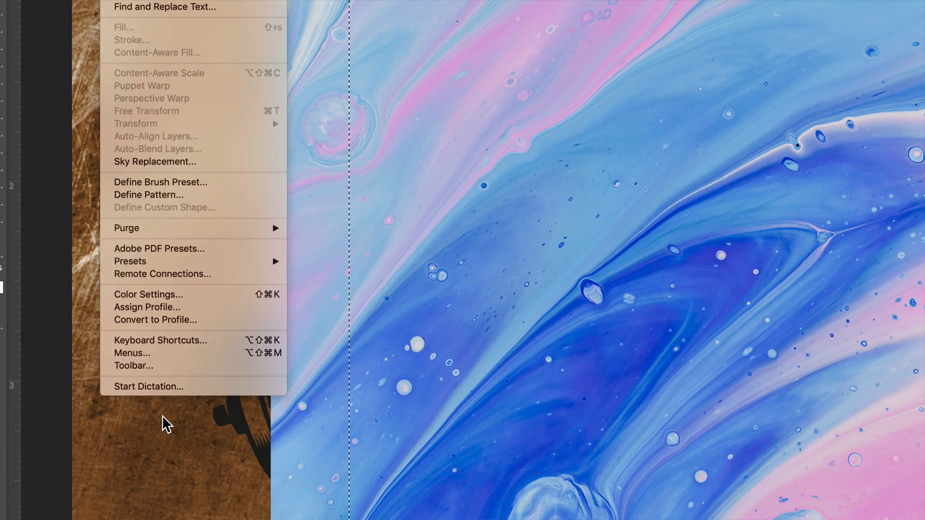
{"action": "left_click", "coordinate": [166, 197]}
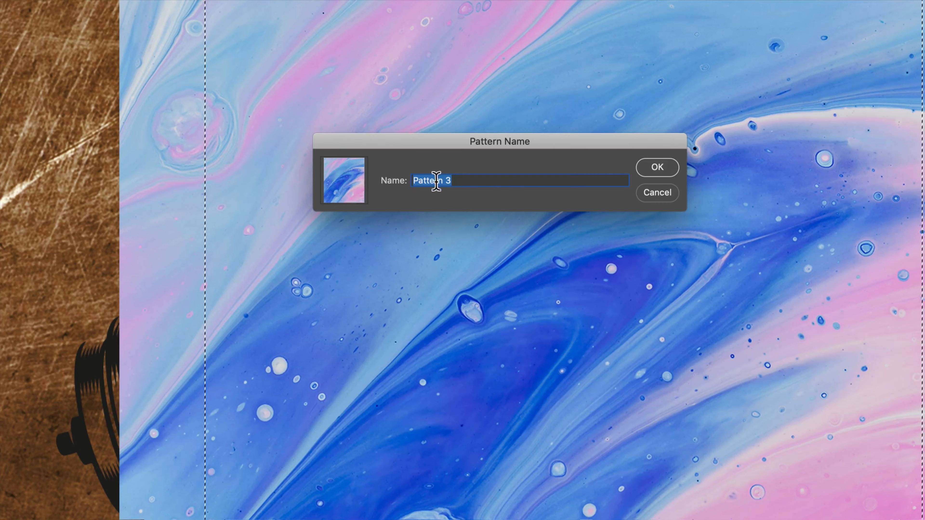
{"action": "type", "text": "swir"}
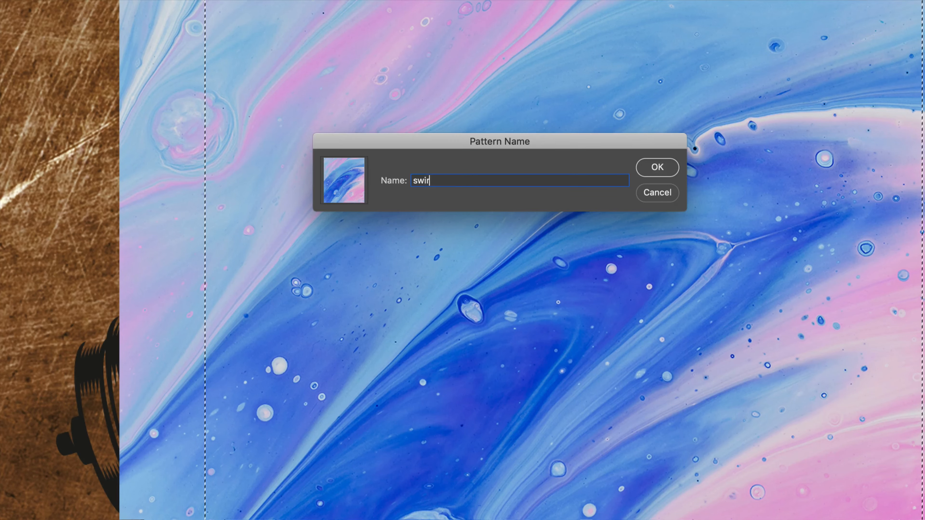
{"action": "type", "text": "lTexture"}
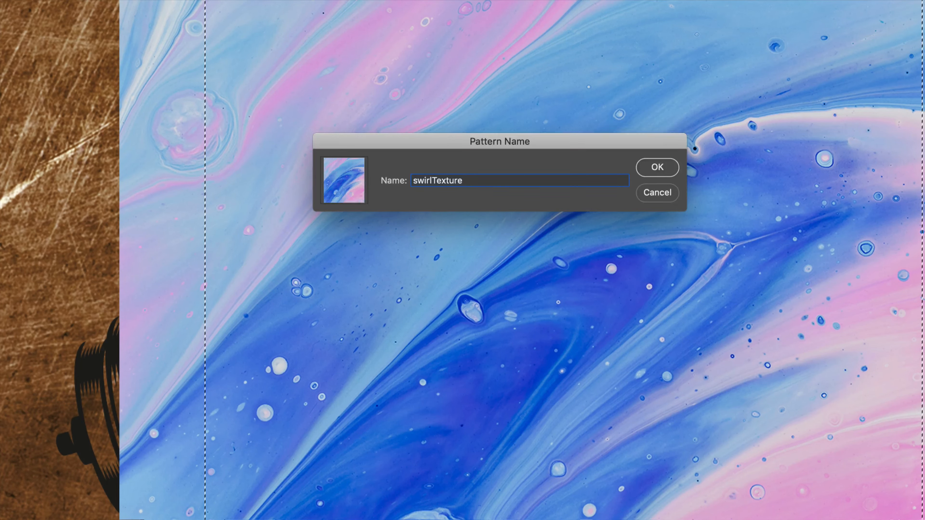
{"action": "key", "text": "Return"}
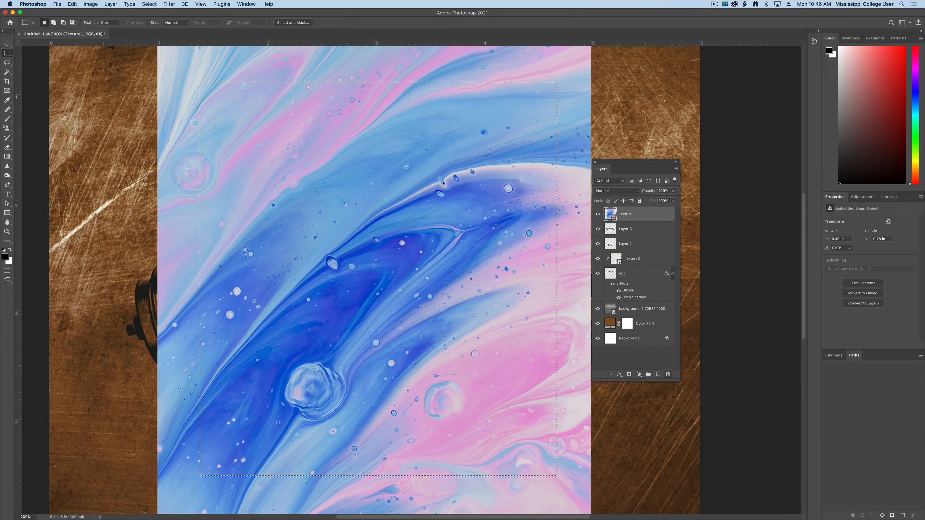
{"action": "left_click", "coordinate": [668, 374]}
{"action": "key", "text": "Return"}
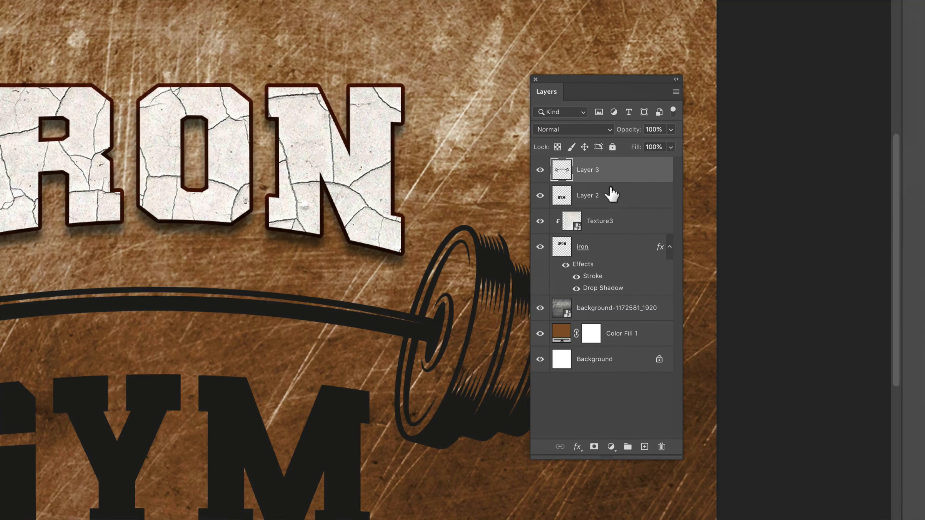
Step: Add a Pattern Overlay to Layer 2 with the GYM lettering, using the blue and pink swirlTexture pattern
{"action": "left_click", "coordinate": [639, 228]}
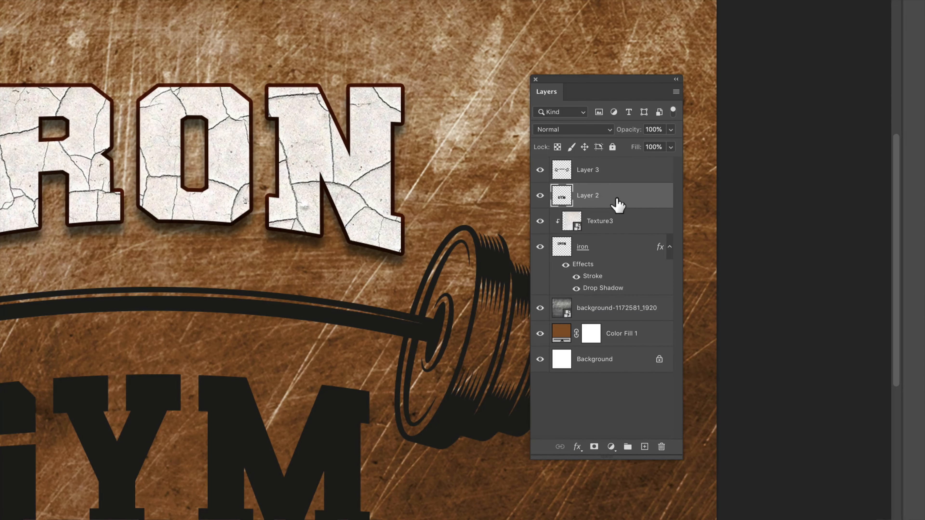
{"action": "left_click", "coordinate": [577, 448]}
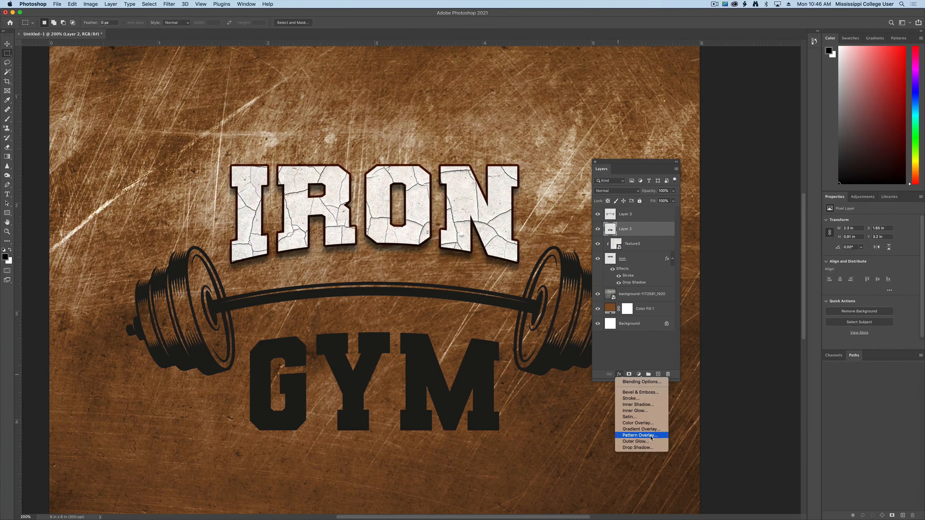
{"action": "left_click", "coordinate": [640, 435]}
{"action": "left_click_drag", "start_coordinate": [663, 76], "coordinate": [547, 263]}
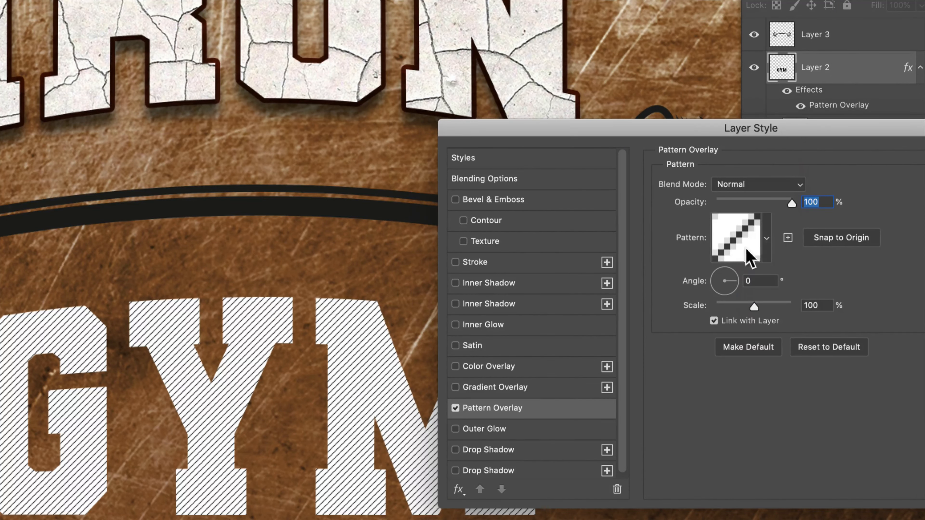
{"action": "left_click", "coordinate": [767, 238]}
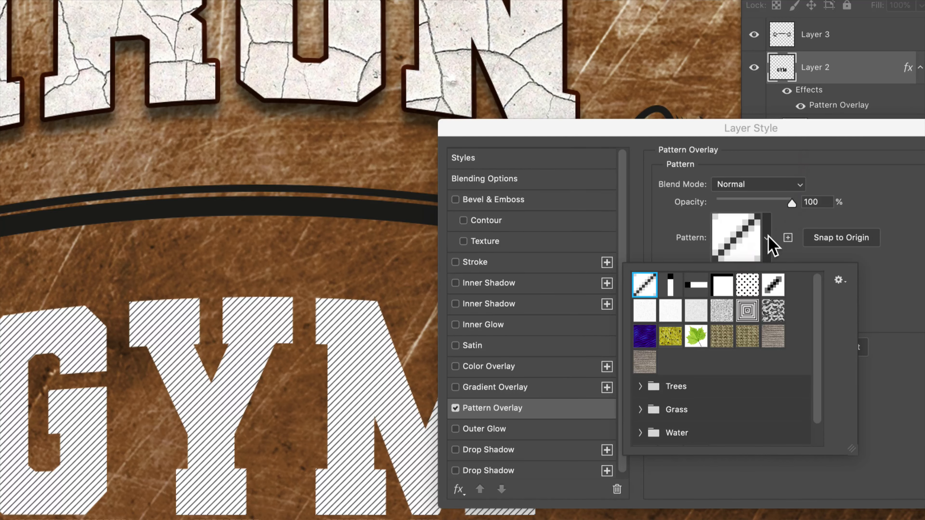
{"action": "scroll", "coordinate": [698, 352], "scroll_direction": "down", "scroll_amount": 1}
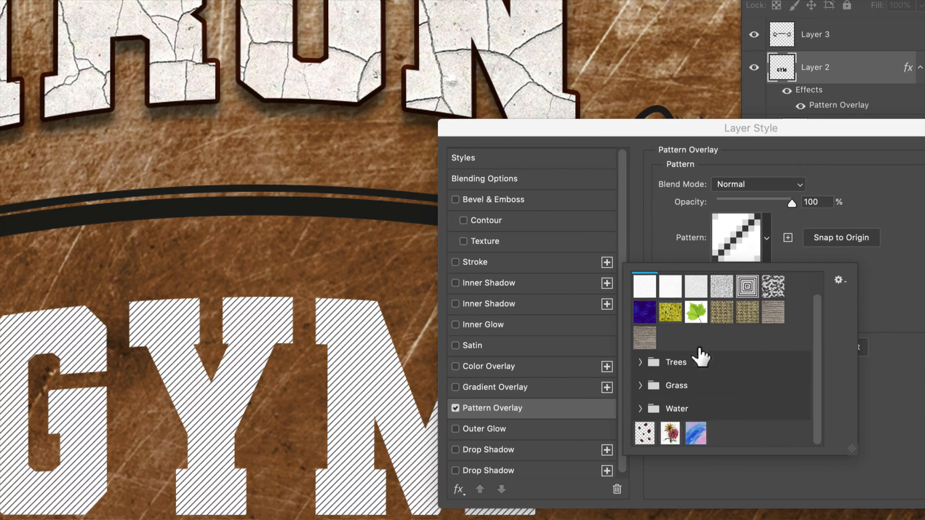
{"action": "left_click", "coordinate": [694, 436]}
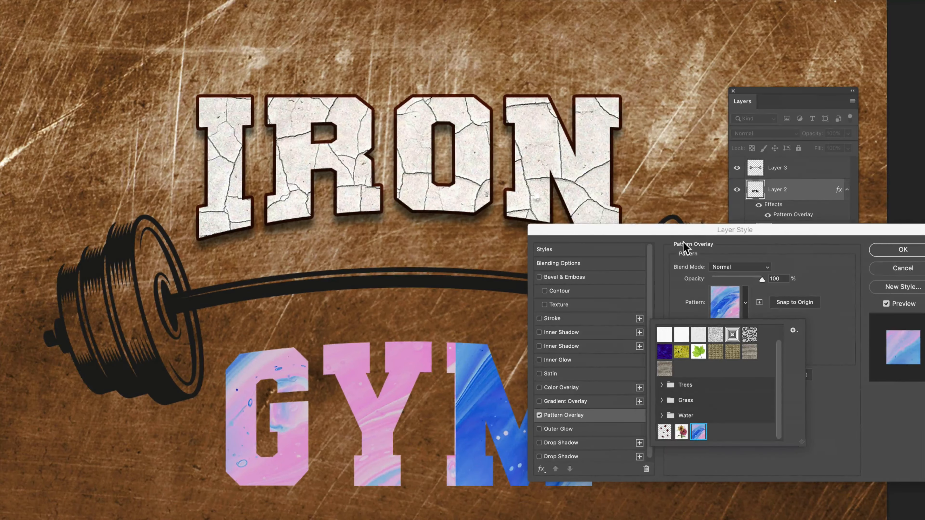
Step: Scale the GYM pattern overlay to 149% and reposition it so the blue swirls fill the letters without a seam
{"action": "left_click_drag", "start_coordinate": [665, 230], "coordinate": [725, 149]}
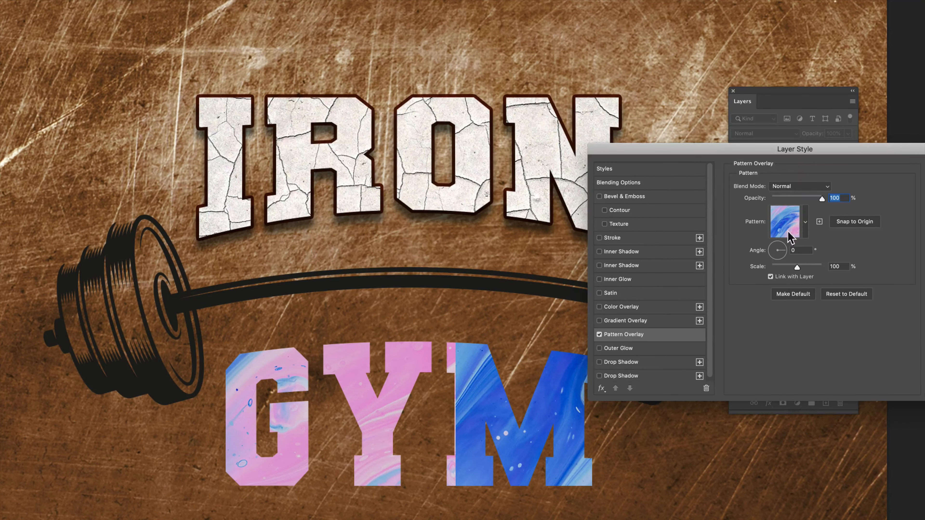
{"action": "left_click_drag", "start_coordinate": [563, 419], "coordinate": [613, 483]}
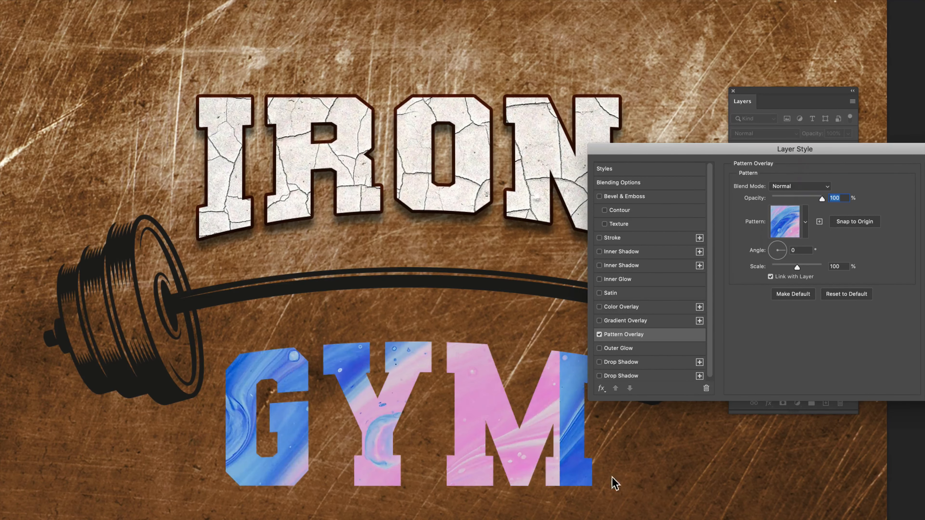
{"action": "mouse_move", "coordinate": [496, 415]}
{"action": "left_mouse_down"}
{"action": "mouse_move", "coordinate": [601, 434]}
{"action": "mouse_move", "coordinate": [453, 459]}
{"action": "mouse_move", "coordinate": [481, 413]}
{"action": "mouse_move", "coordinate": [503, 401]}
{"action": "left_mouse_up"}
{"action": "mouse_move", "coordinate": [796, 271]}
{"action": "left_mouse_down"}
{"action": "mouse_move", "coordinate": [780, 270]}
{"action": "mouse_move", "coordinate": [807, 276]}
{"action": "mouse_move", "coordinate": [799, 269]}
{"action": "left_mouse_up"}
{"action": "left_click_drag", "start_coordinate": [483, 420], "coordinate": [443, 456]}
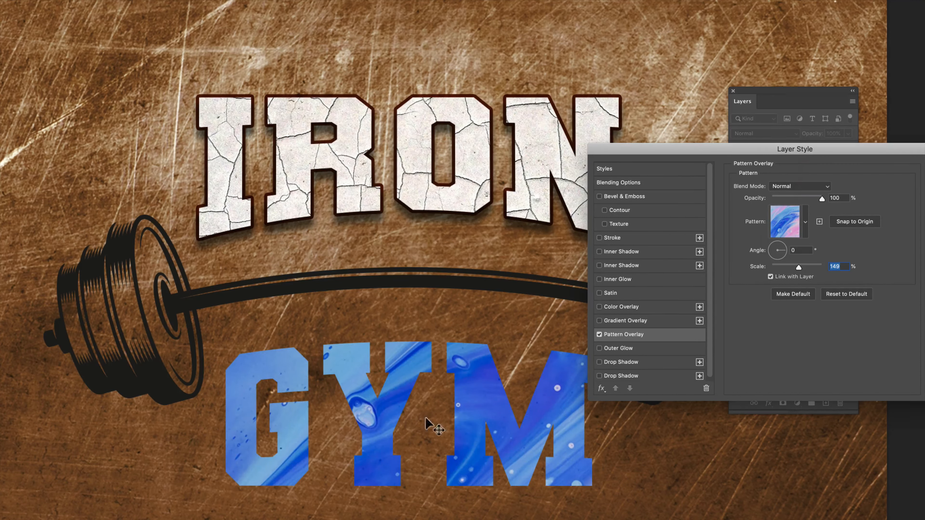
Step: Add a Color Overlay to the GYM lettering and set its color to yellow-green c1c312
{"action": "left_click", "coordinate": [624, 308]}
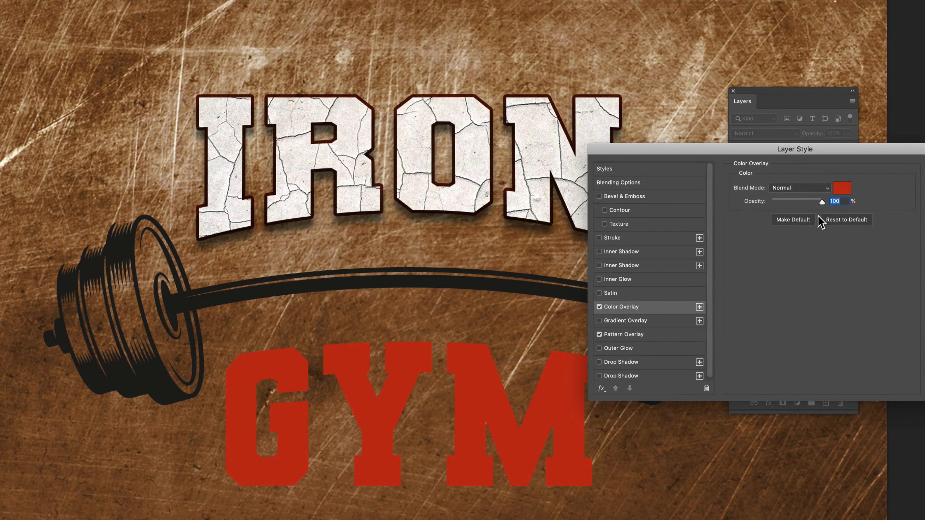
{"action": "left_click", "coordinate": [841, 190]}
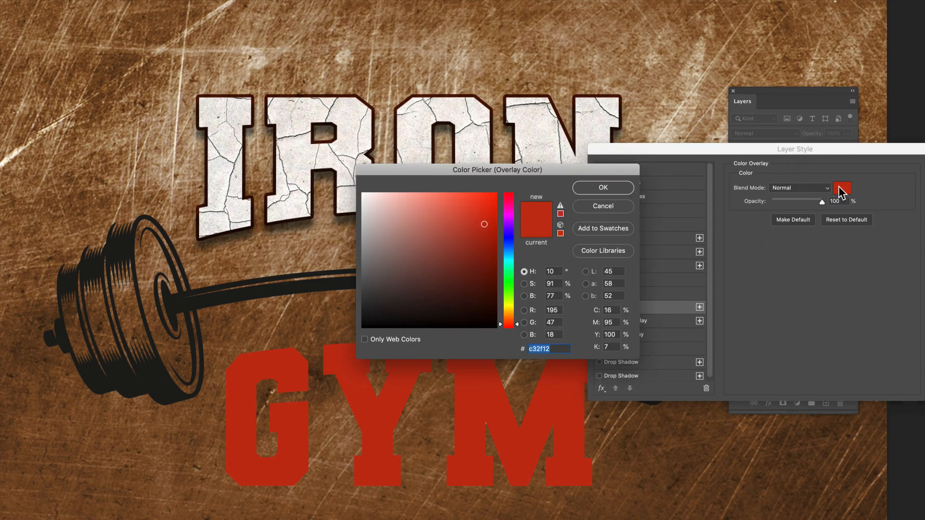
{"action": "left_click_drag", "start_coordinate": [509, 322], "coordinate": [509, 305]}
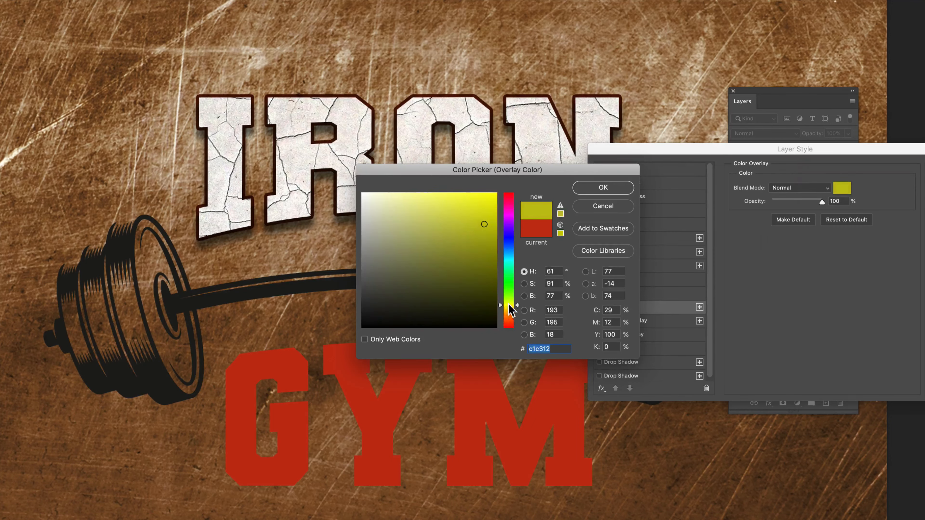
{"action": "left_click", "coordinate": [603, 189]}
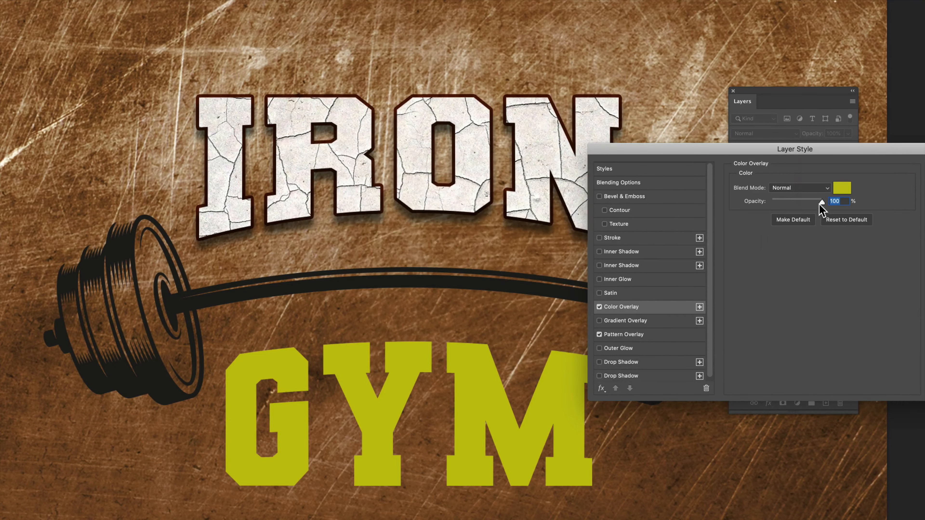
Step: Compare the Overlay, Color and Hue blend modes for the GYM Color Overlay
{"action": "left_click", "coordinate": [800, 187]}
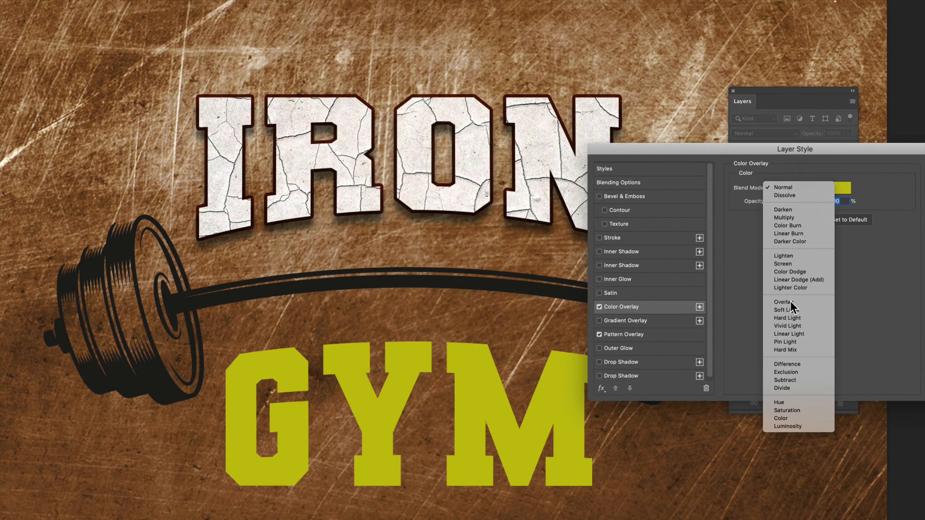
{"action": "left_click", "coordinate": [784, 302]}
{"action": "left_click", "coordinate": [783, 188]}
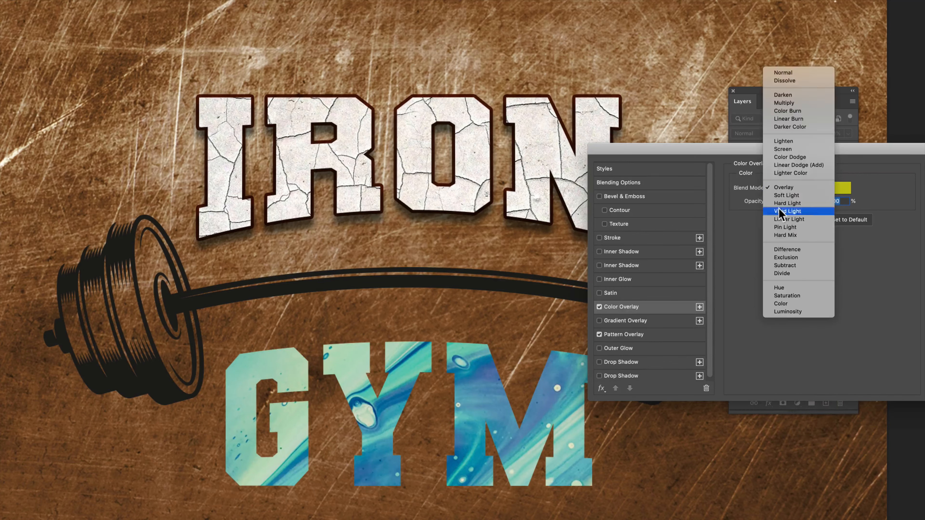
{"action": "left_click", "coordinate": [781, 303]}
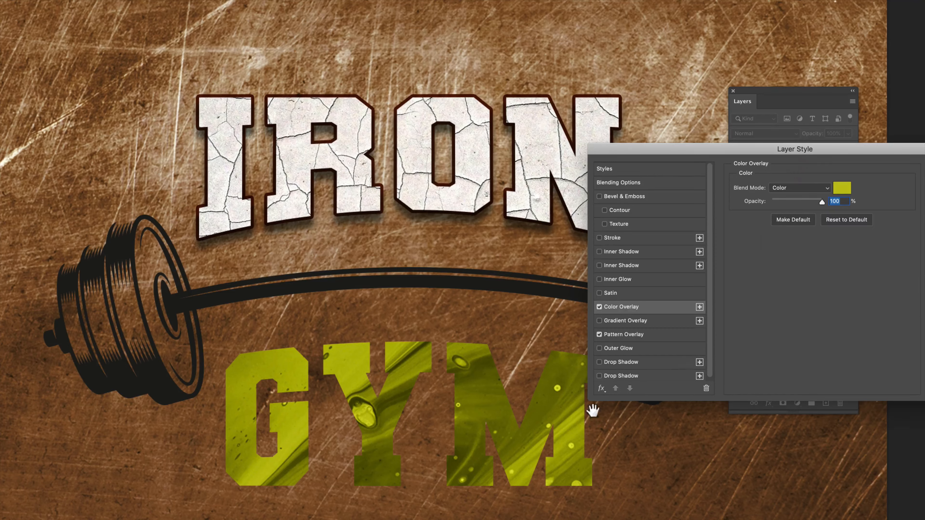
{"action": "left_click", "coordinate": [801, 186]}
{"action": "left_click", "coordinate": [800, 172]}
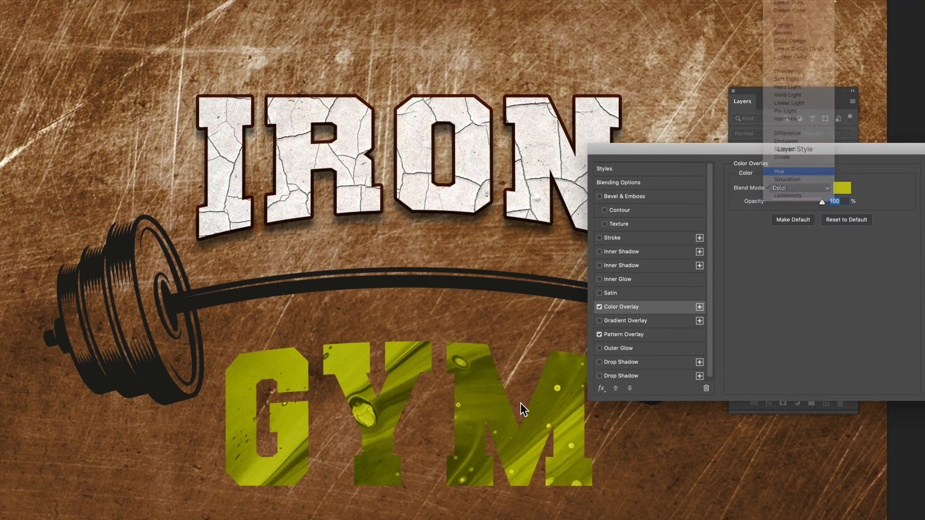
{"action": "left_click", "coordinate": [777, 186]}
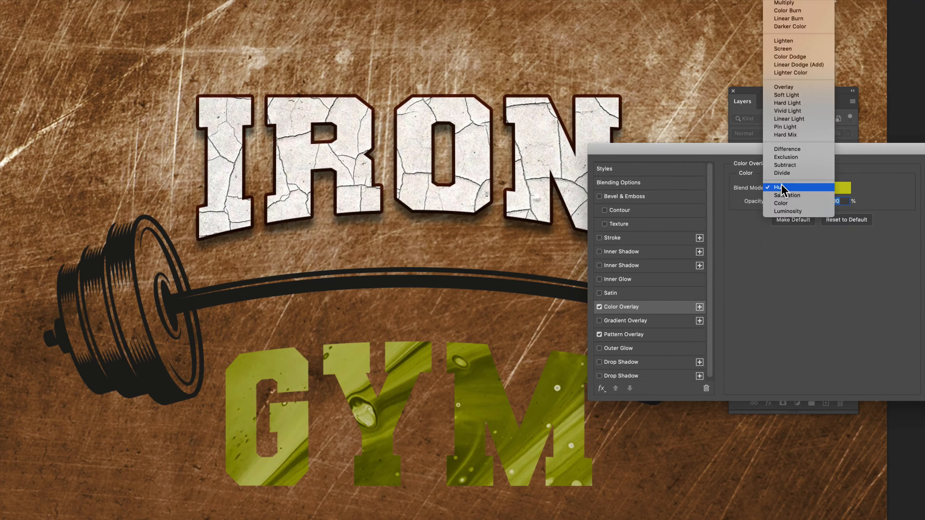
{"action": "left_click", "coordinate": [813, 93]}
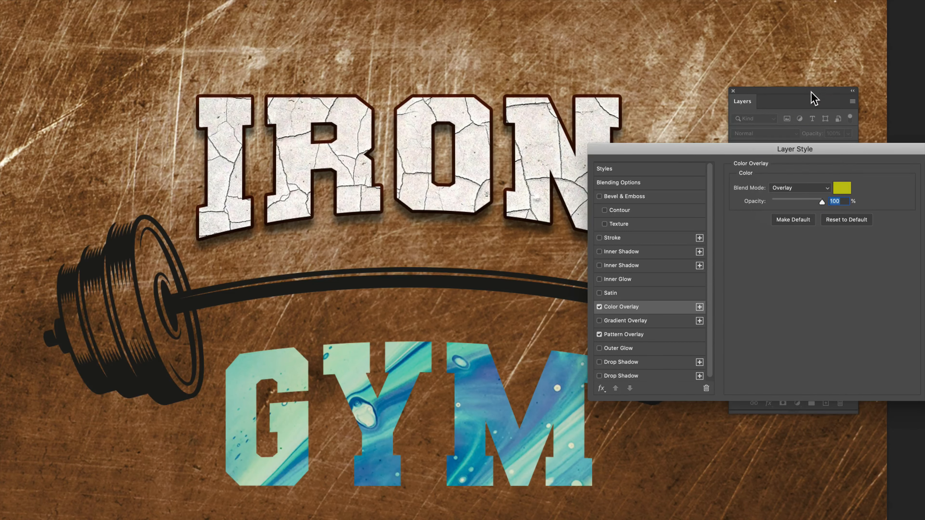
Step: Try Multiply and Overlay for the GYM Color Overlay, and settle on the Hue blend mode
{"action": "left_click", "coordinate": [801, 188]}
{"action": "left_click", "coordinate": [794, 103]}
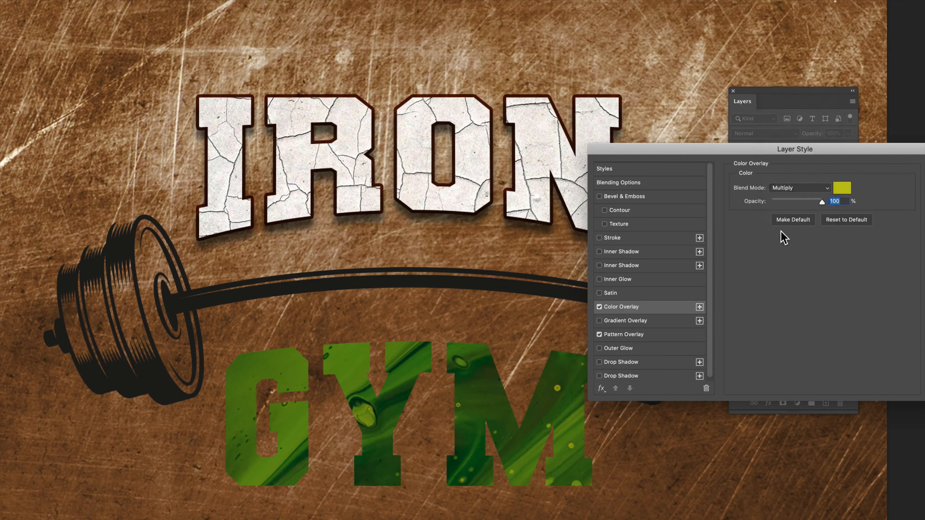
{"action": "left_click", "coordinate": [790, 187]}
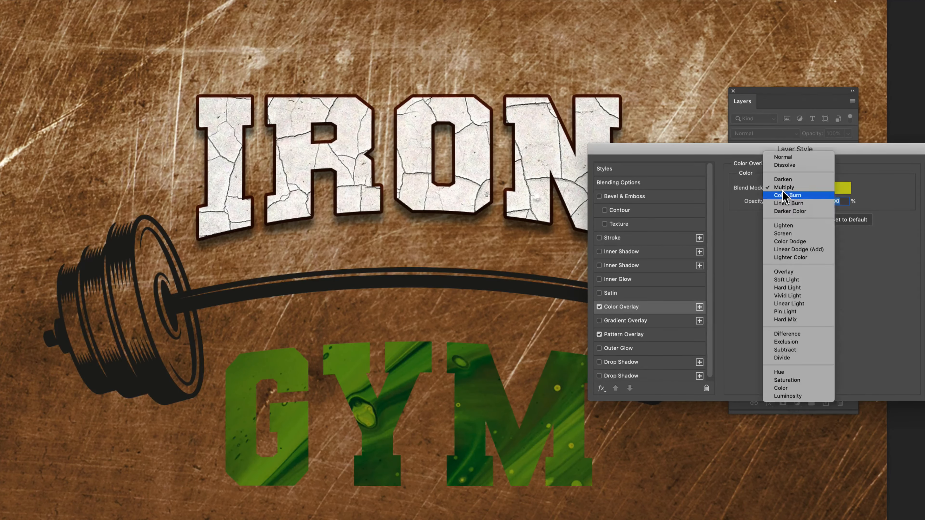
{"action": "left_click", "coordinate": [802, 272]}
{"action": "left_click", "coordinate": [801, 190]}
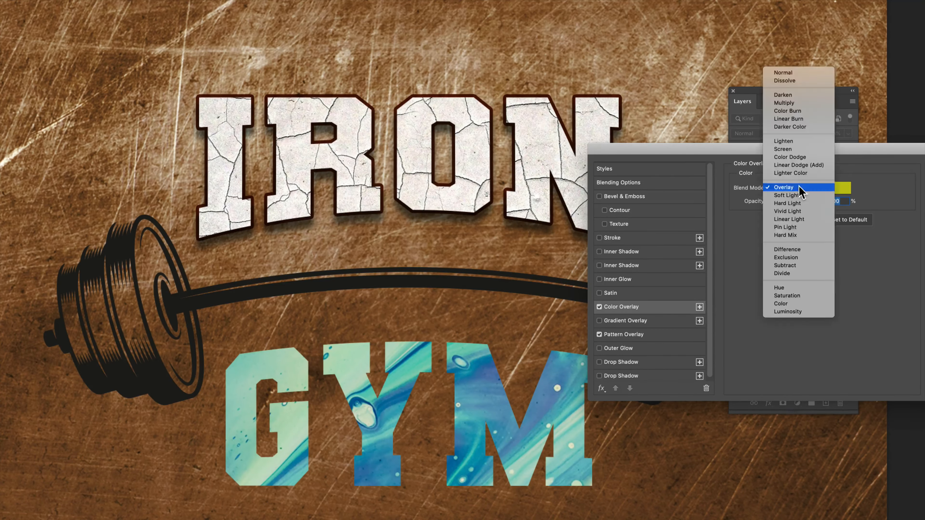
{"action": "left_click", "coordinate": [789, 288]}
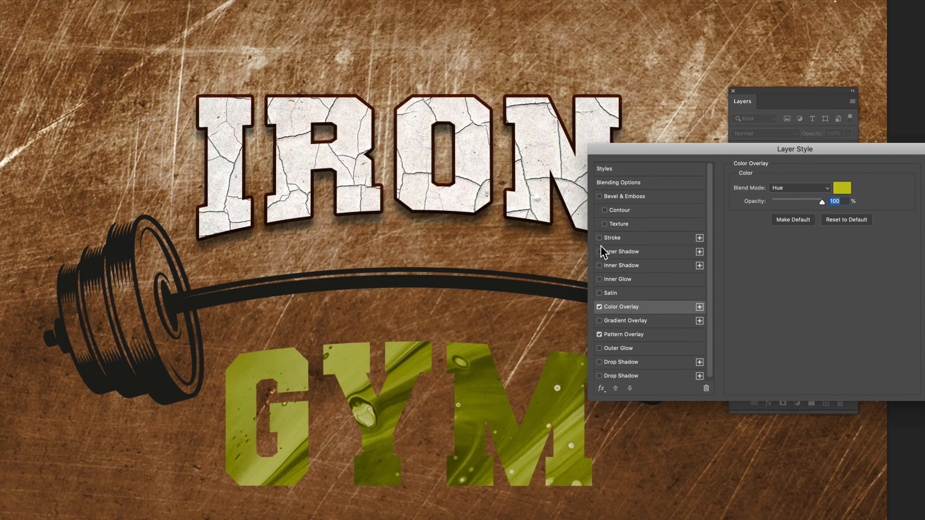
Step: Enable the dark Stroke and one Drop Shadow on the GYM lettering and apply the layer style
{"action": "left_click", "coordinate": [599, 237]}
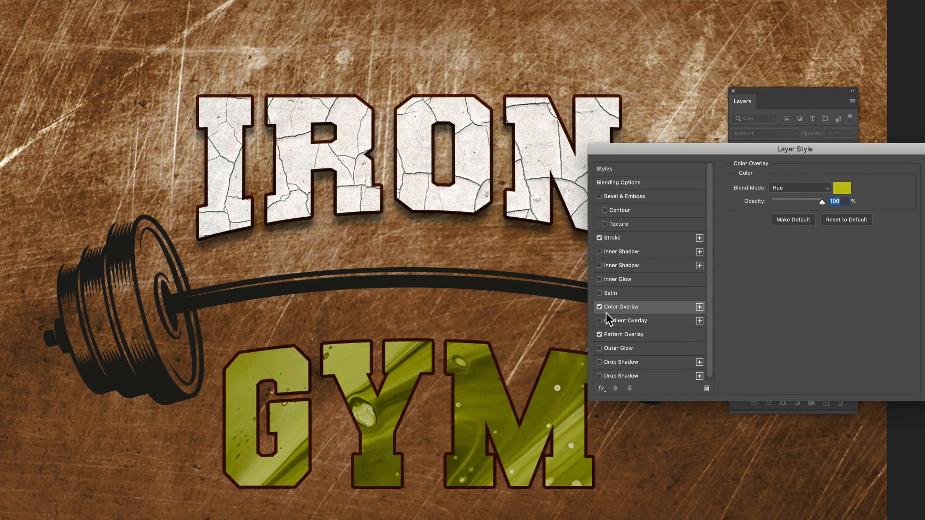
{"action": "left_click", "coordinate": [599, 376]}
{"action": "left_click", "coordinate": [599, 375]}
{"action": "left_click", "coordinate": [599, 362]}
{"action": "left_click_drag", "start_coordinate": [821, 151], "coordinate": [667, 135]}
{"action": "left_click", "coordinate": [811, 154]}
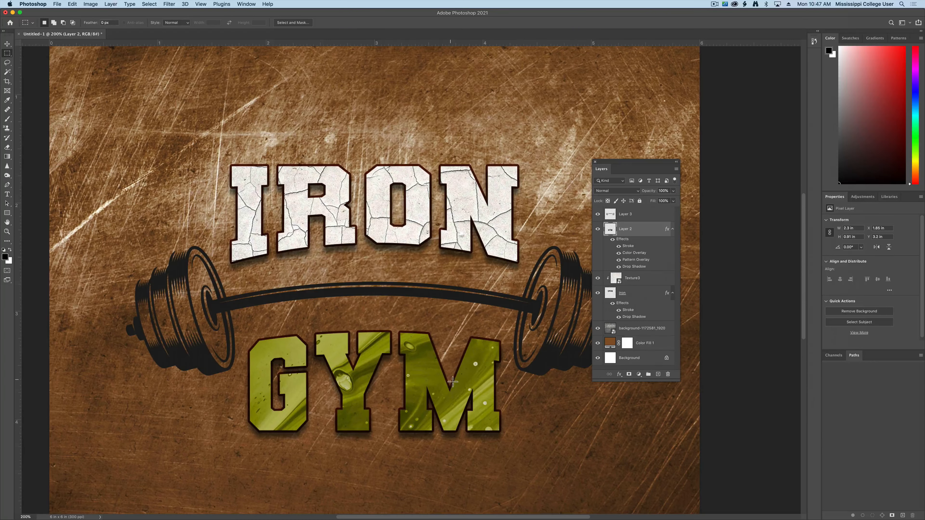
{"action": "key", "text": "super+minus"}
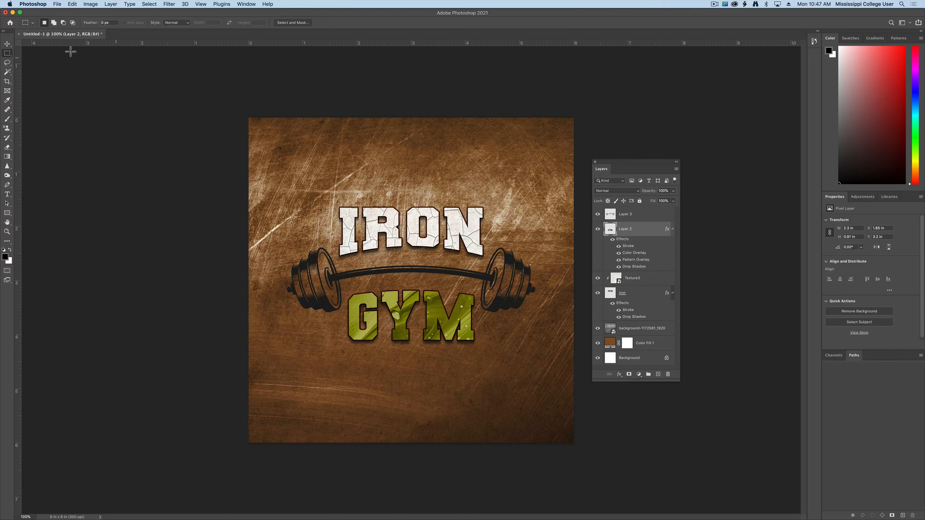
Step: Switch to the irongym.ai document in Illustrator, deselect the barbell group and move the Character panel away from the artboard
{"action": "left_click", "coordinate": [12, 13]}
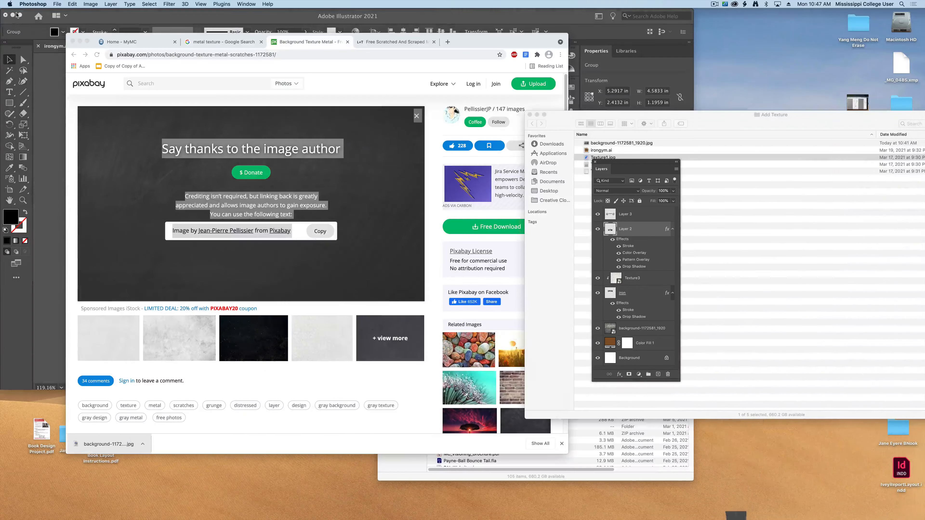
{"action": "left_click", "coordinate": [36, 157]}
{"action": "key", "text": "super+equal"}
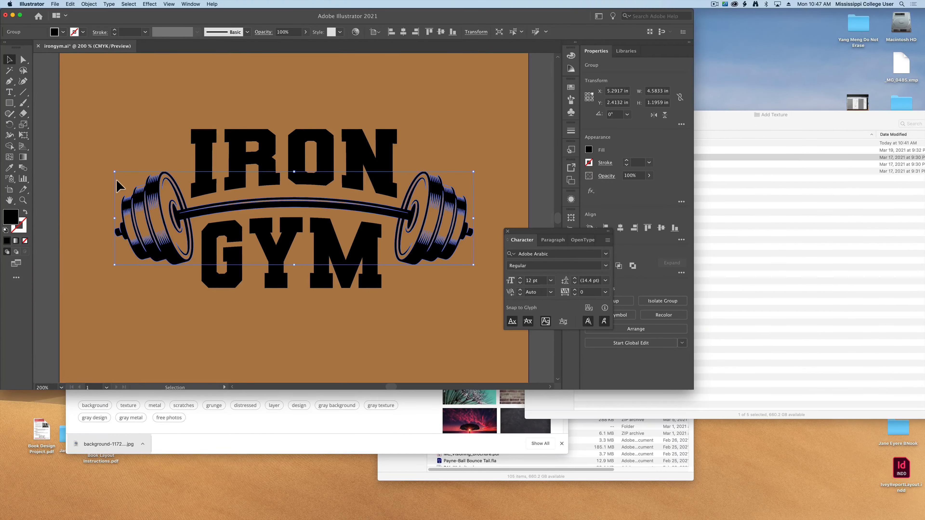
{"action": "left_click_drag", "start_coordinate": [70, 82], "coordinate": [106, 132]}
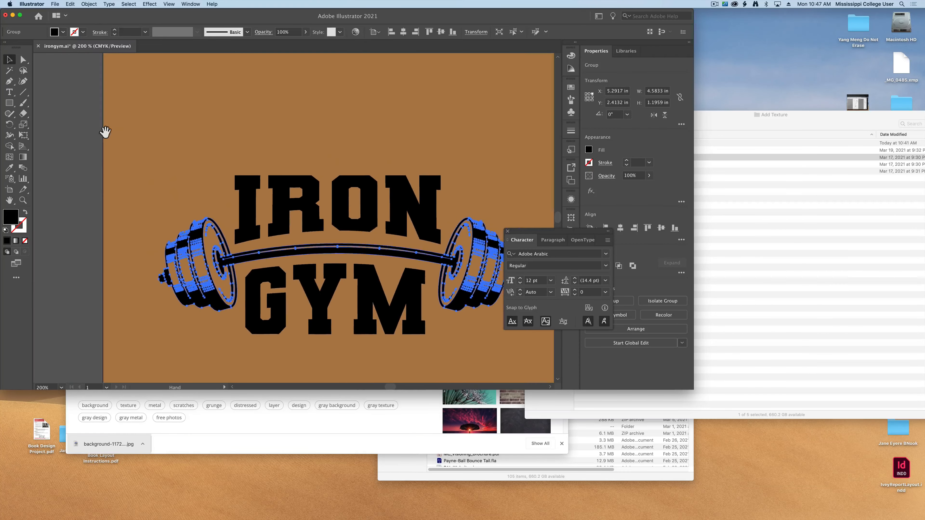
{"action": "left_click", "coordinate": [92, 133]}
{"action": "key", "text": "super+minus"}
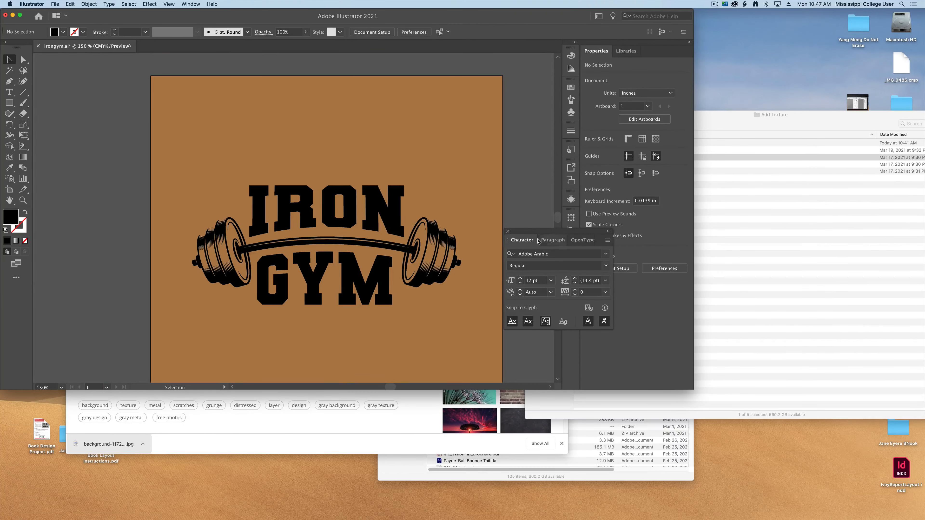
{"action": "left_click_drag", "start_coordinate": [526, 232], "coordinate": [560, 255]}
Step: Place background-1172581_1920.jpg from the Add Texture folder in Finder into the irongym.ai document
{"action": "left_click", "coordinate": [664, 213]}
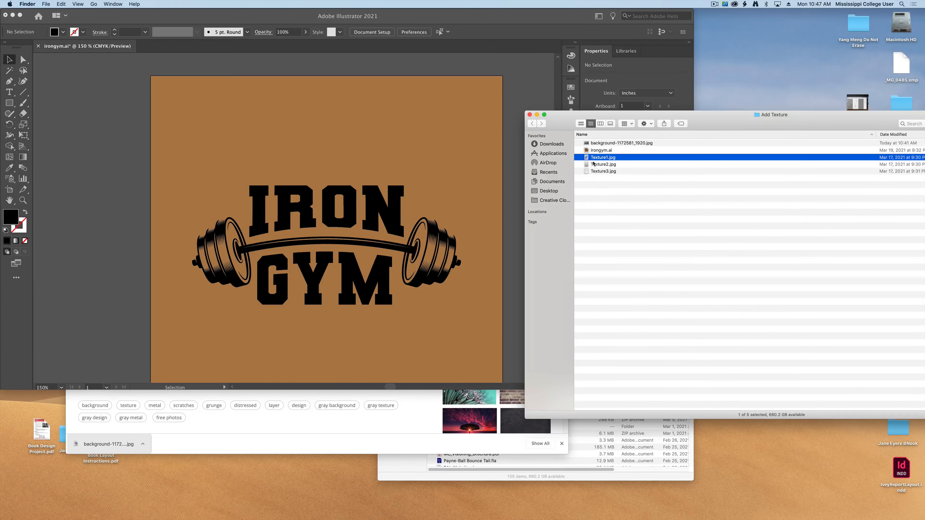
{"action": "left_click_drag", "start_coordinate": [589, 143], "coordinate": [292, 152]}
{"action": "left_click_drag", "start_coordinate": [167, 125], "coordinate": [137, 128]}
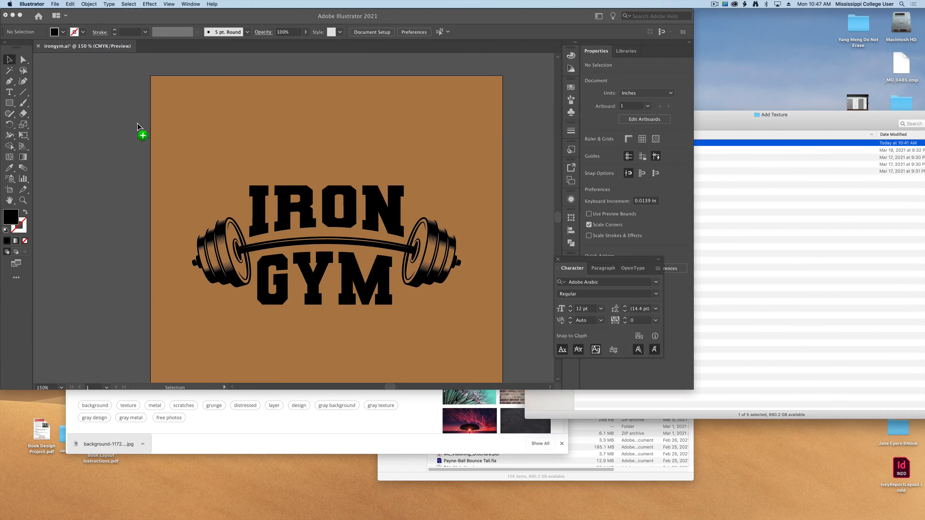
{"action": "left_click", "coordinate": [225, 173]}
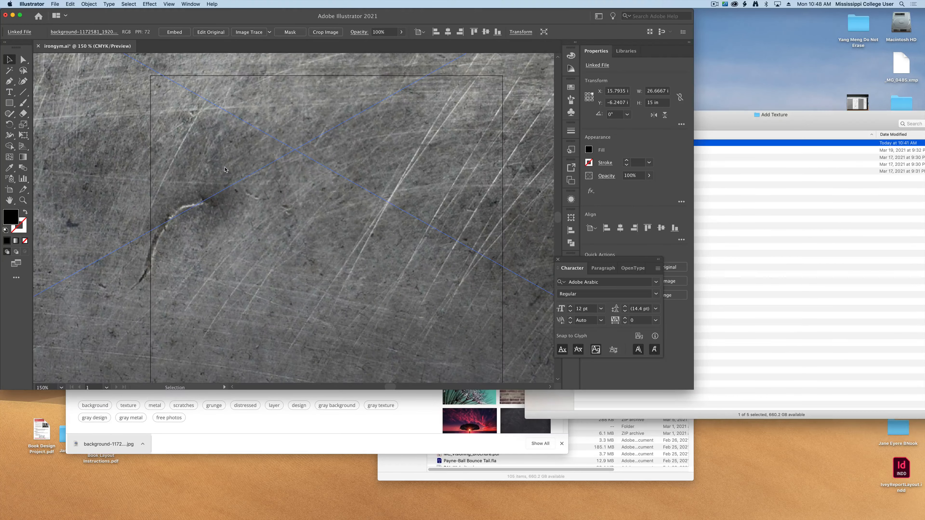
Step: Enlarge the Illustrator window to fill the screen and close the Character panel
{"action": "key", "text": "super+minus"}
{"action": "key", "text": "super+minus"}
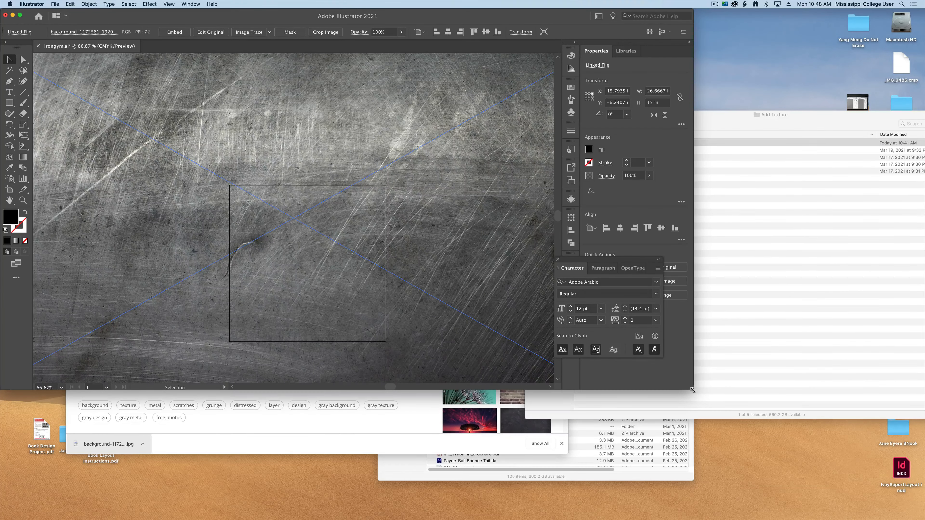
{"action": "left_click_drag", "start_coordinate": [876, 477], "coordinate": [924, 490]}
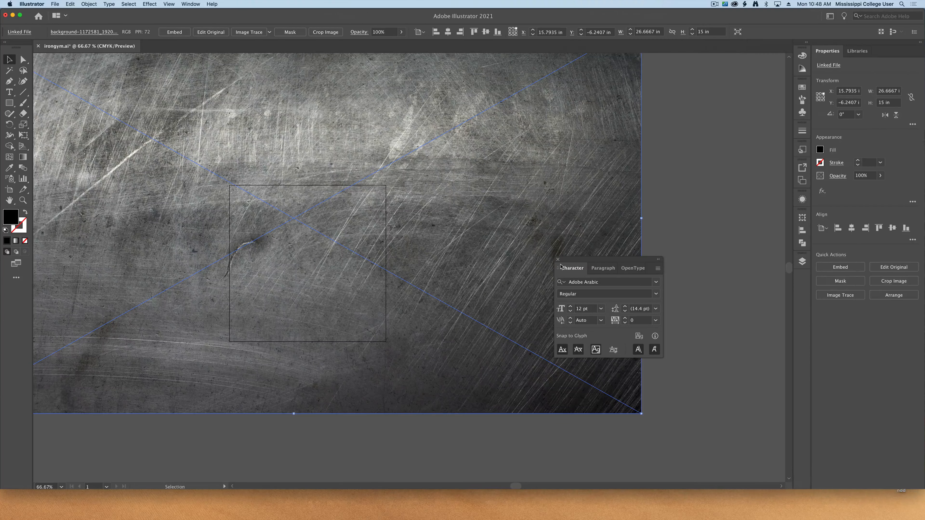
{"action": "left_click", "coordinate": [558, 261]}
{"action": "scroll", "coordinate": [547, 264], "scroll_direction": "left", "scroll_amount": 5}
{"action": "scroll", "coordinate": [547, 264], "scroll_direction": "up", "scroll_amount": 3}
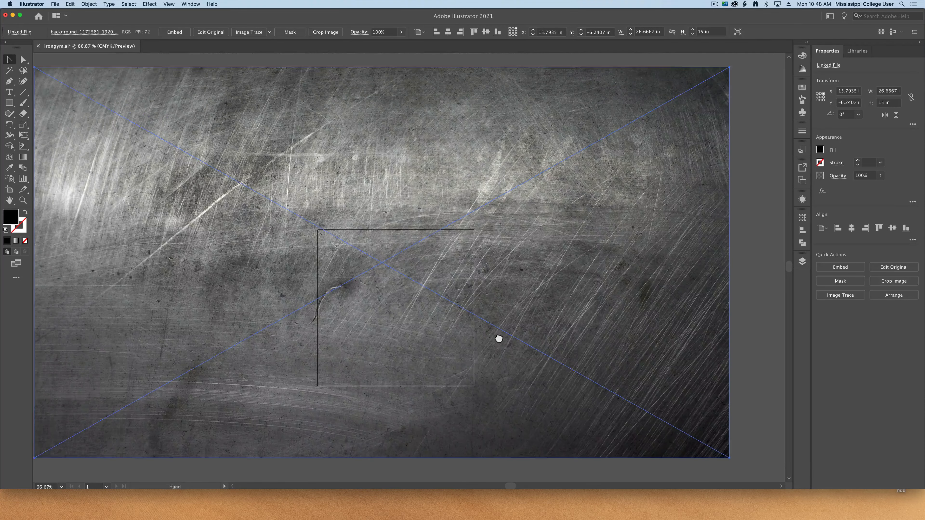
Step: Scale and stretch the placed metal image to about 6.19 by 6.05 in, positioned so it covers the whole artboard
{"action": "left_click_drag", "start_coordinate": [740, 271], "coordinate": [190, 290]}
{"action": "left_click_drag", "start_coordinate": [134, 291], "coordinate": [403, 297]}
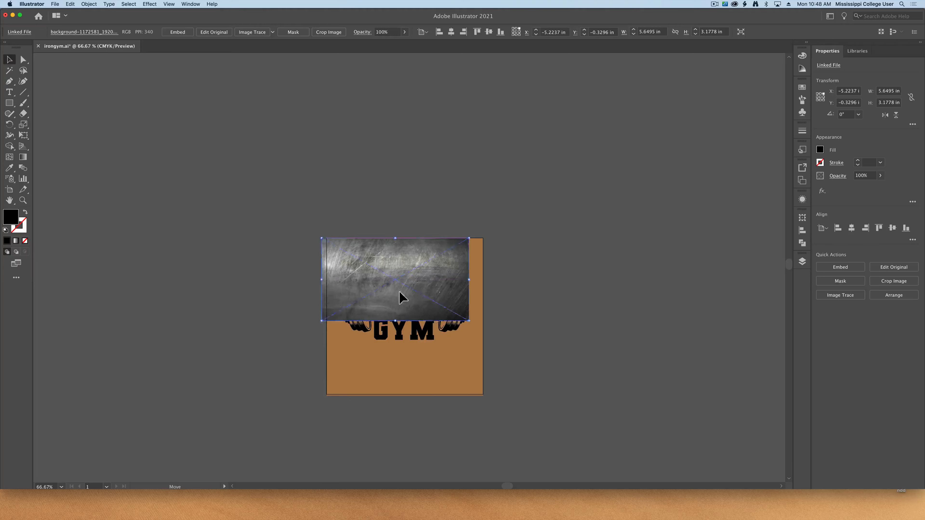
{"action": "left_click_drag", "start_coordinate": [470, 320], "coordinate": [484, 393]}
{"action": "left_click", "coordinate": [510, 386]}
Step: Send the metal texture image to the back, behind the brown rectangle and the logo
{"action": "key", "text": "super+equal"}
{"action": "key", "text": "super+equal"}
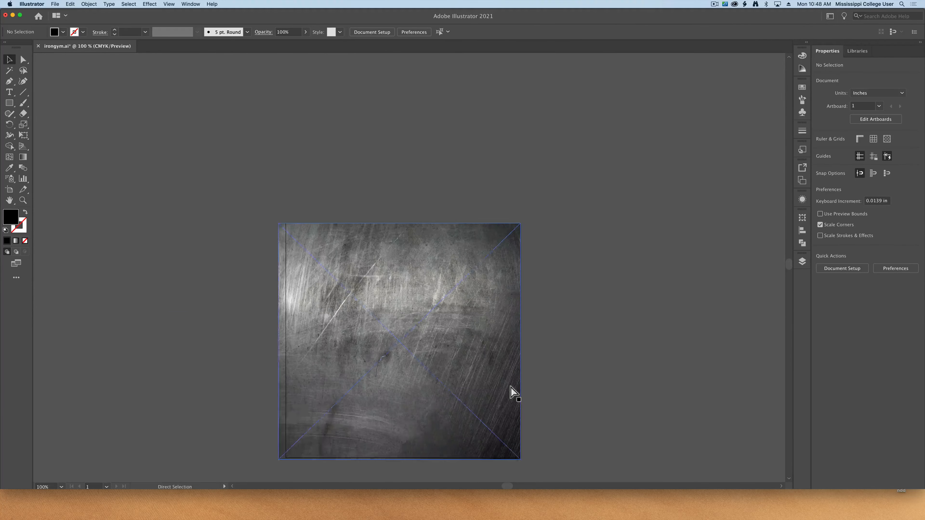
{"action": "scroll", "coordinate": [509, 385], "scroll_direction": "down", "scroll_amount": 4}
{"action": "left_click", "coordinate": [441, 229]}
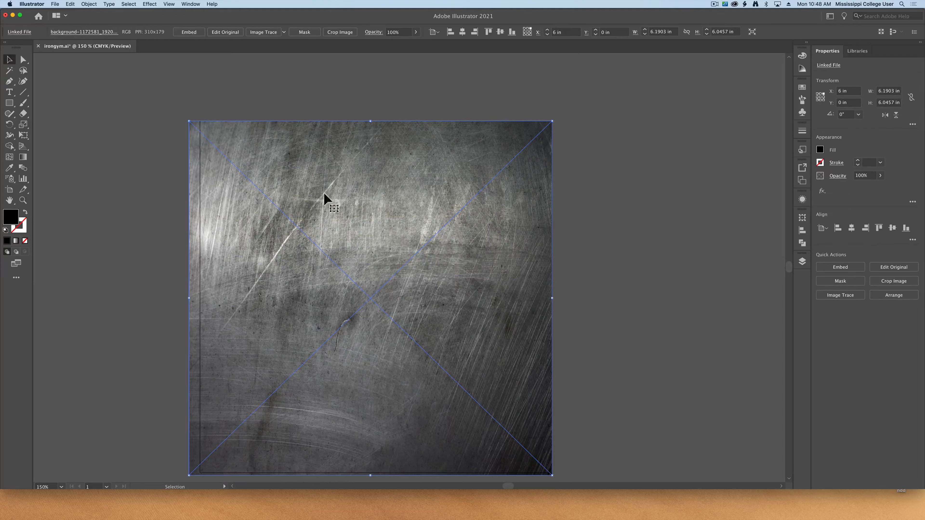
{"action": "left_click", "coordinate": [89, 4]}
{"action": "mouse_move", "coordinate": [109, 19]}
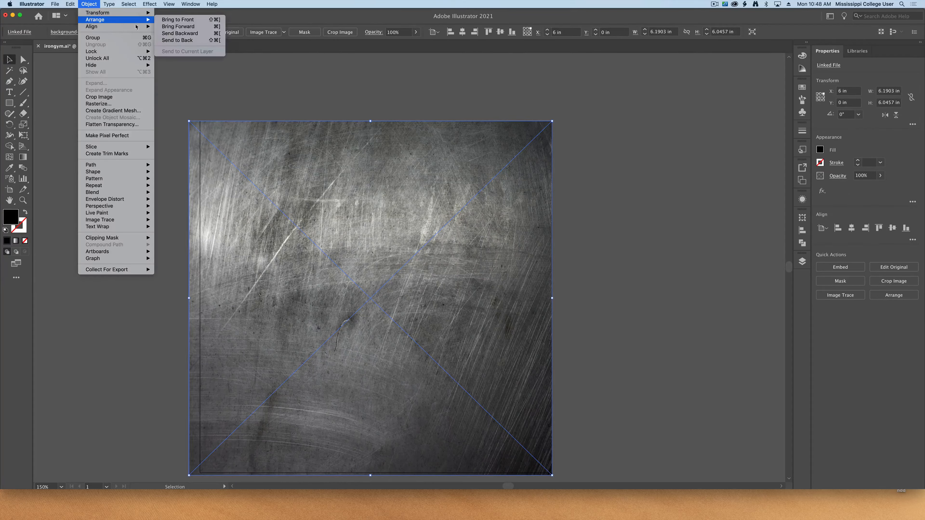
{"action": "left_click", "coordinate": [184, 41]}
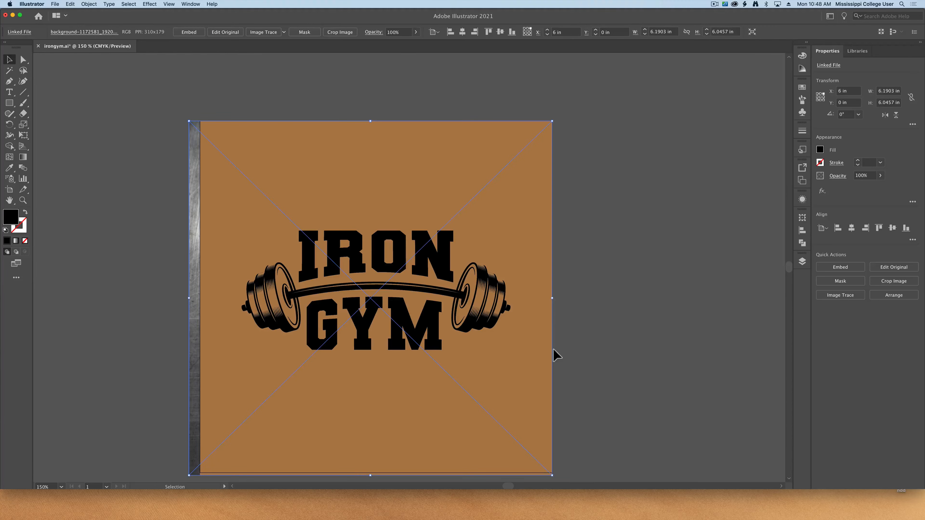
Step: Unlock the brown rectangle covering the metal texture and select it
{"action": "left_click", "coordinate": [180, 378]}
{"action": "key", "text": "alt+super+2"}
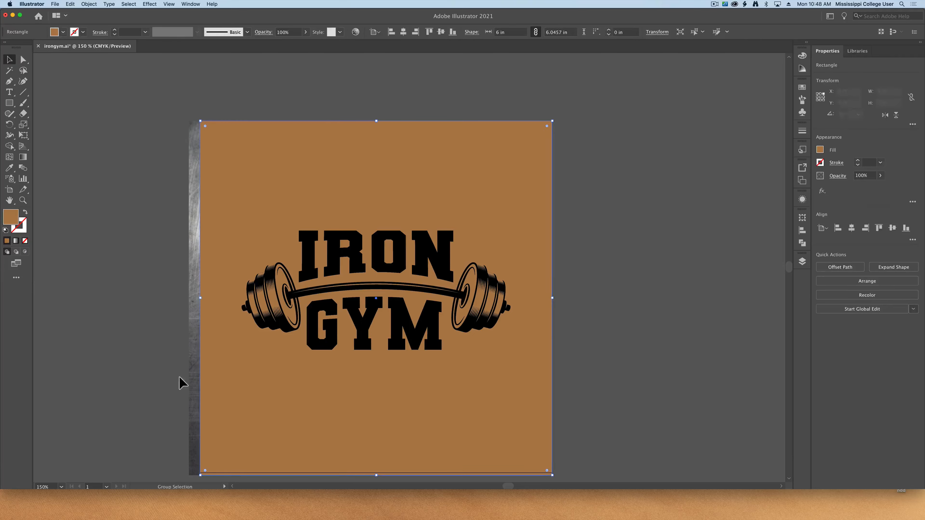
{"action": "left_click", "coordinate": [165, 364]}
{"action": "left_click", "coordinate": [244, 373]}
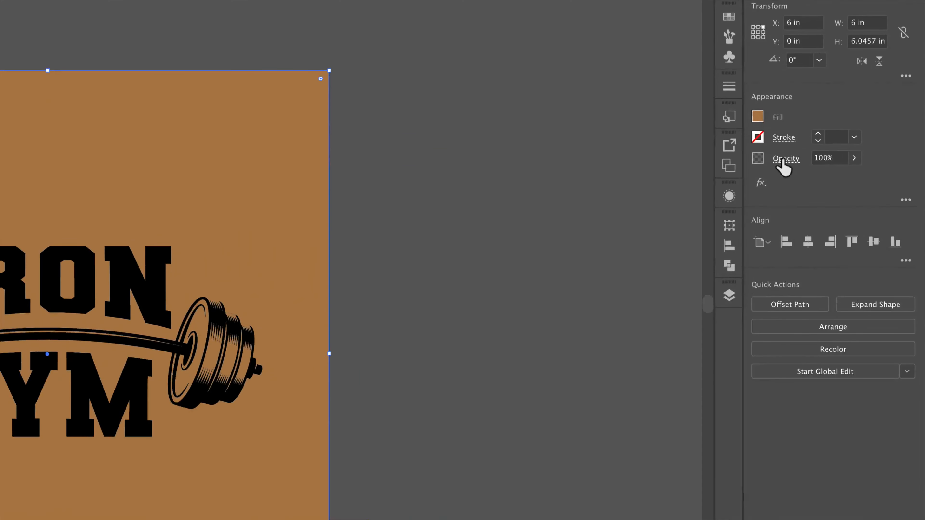
Step: Try the Multiply blending mode on the brown rectangle
{"action": "left_click", "coordinate": [837, 177]}
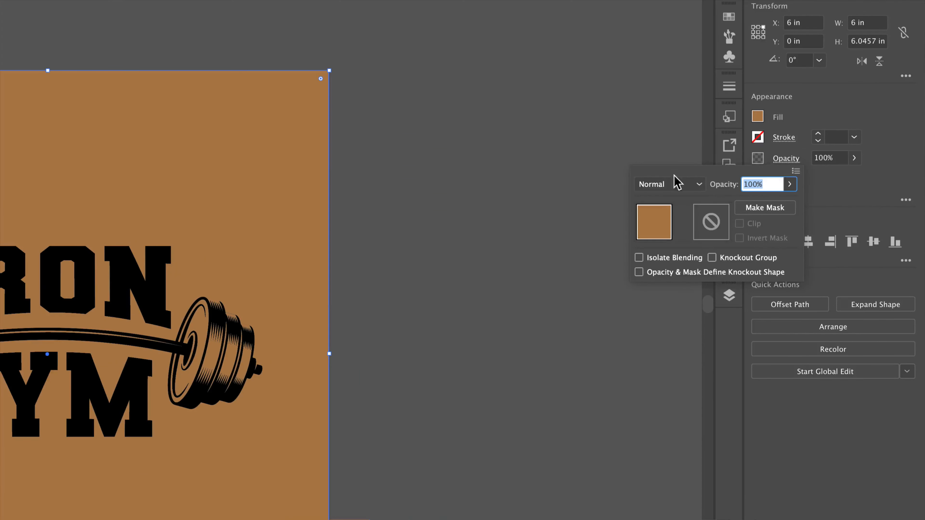
{"action": "left_click", "coordinate": [654, 184]}
{"action": "left_click", "coordinate": [676, 235]}
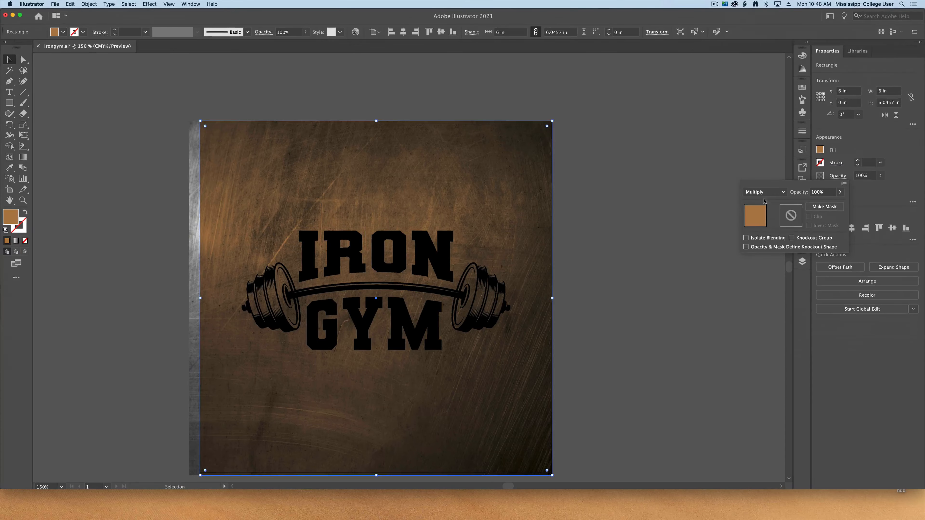
Step: Set the brown rectangle's blending mode to Overlay and deselect it
{"action": "left_click", "coordinate": [763, 193]}
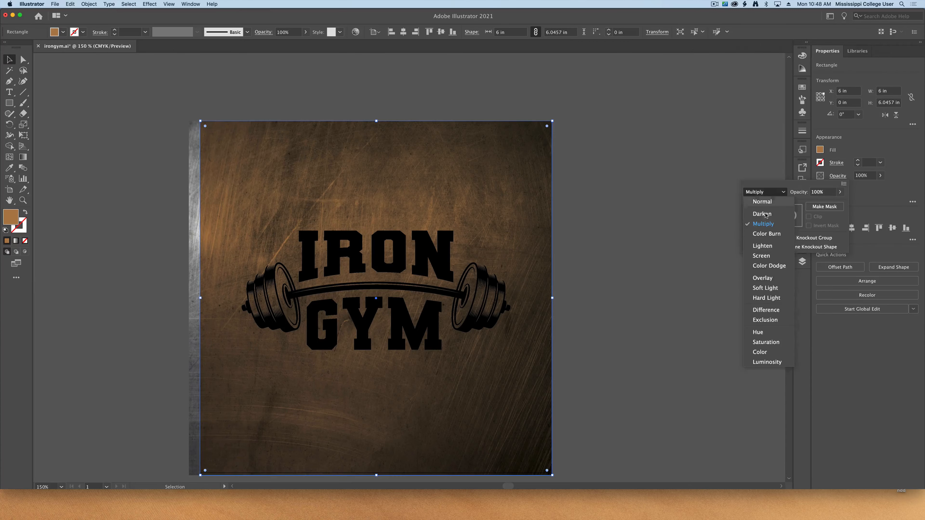
{"action": "left_click", "coordinate": [773, 277]}
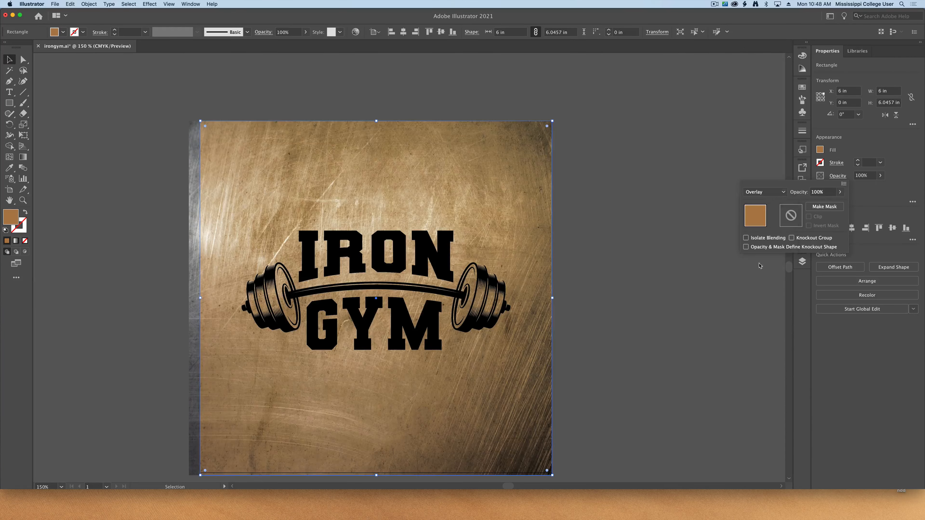
{"action": "left_click", "coordinate": [604, 319]}
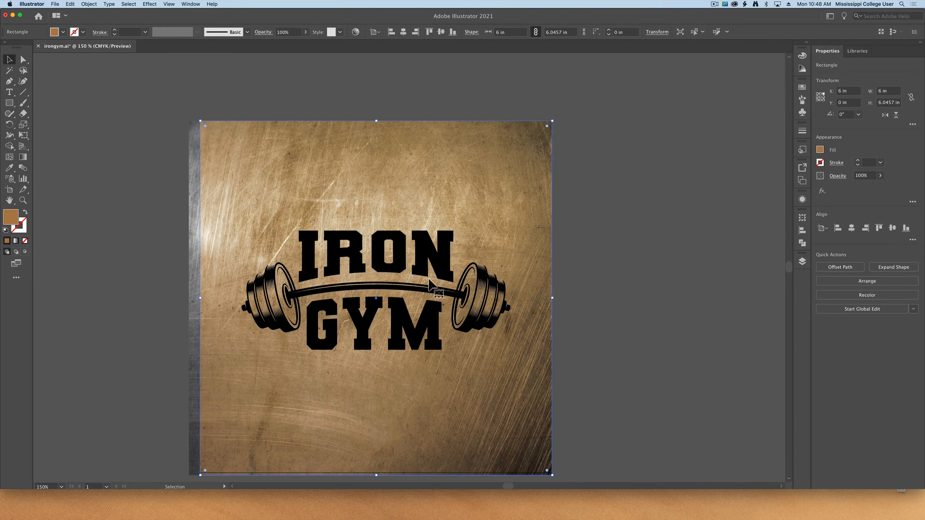
{"action": "left_click", "coordinate": [569, 283]}
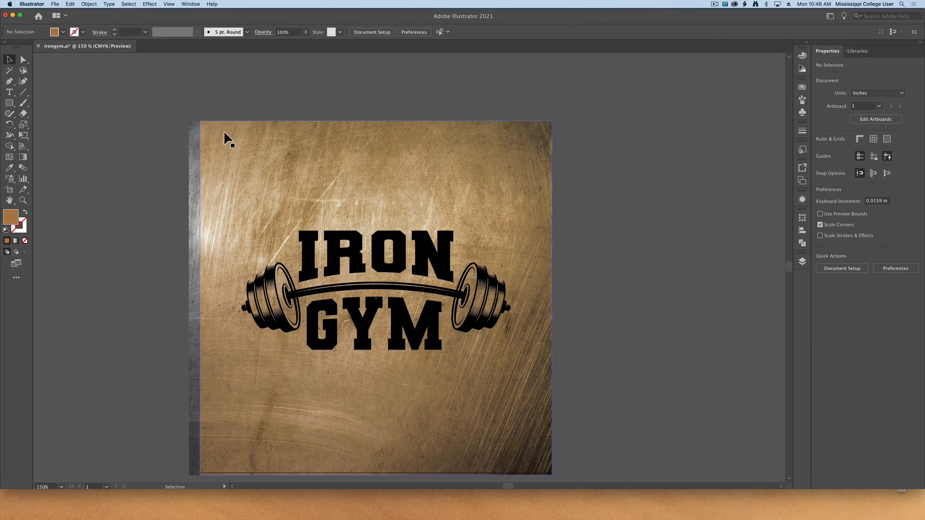
Step: Preview Texture2.jpg in the Add Texture folder in Finder and place it in the irongym.ai document
{"action": "key", "text": "ctrl+Up"}
{"action": "left_click", "coordinate": [789, 350]}
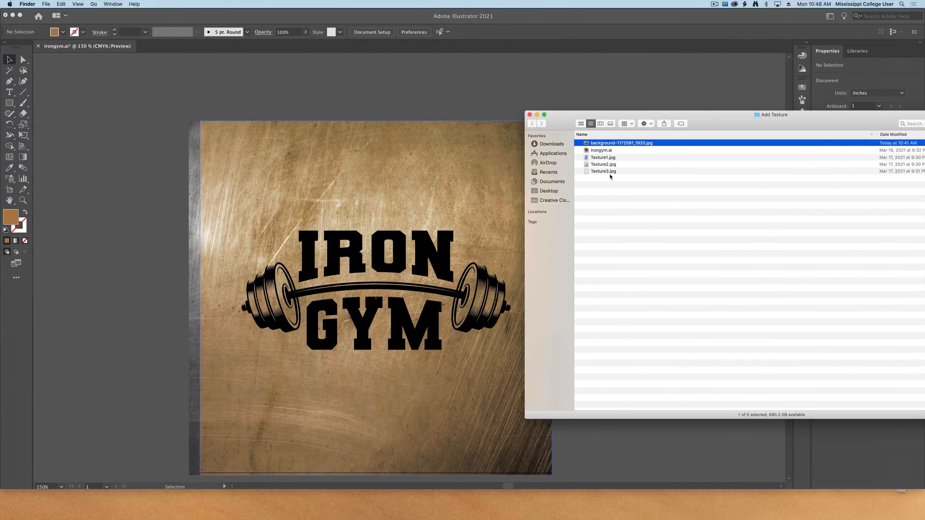
{"action": "left_click", "coordinate": [602, 167]}
{"action": "key", "text": "space"}
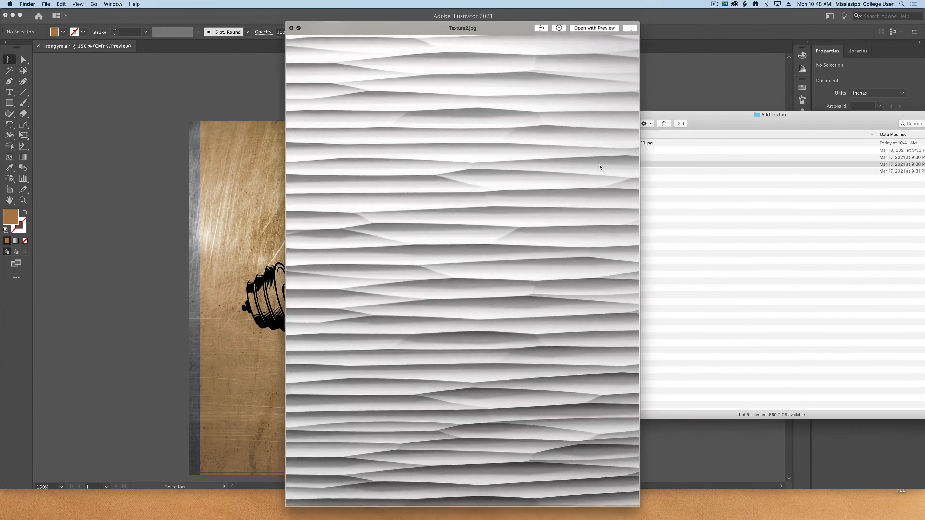
{"action": "key", "text": "space"}
{"action": "left_click_drag", "start_coordinate": [466, 181], "coordinate": [408, 251]}
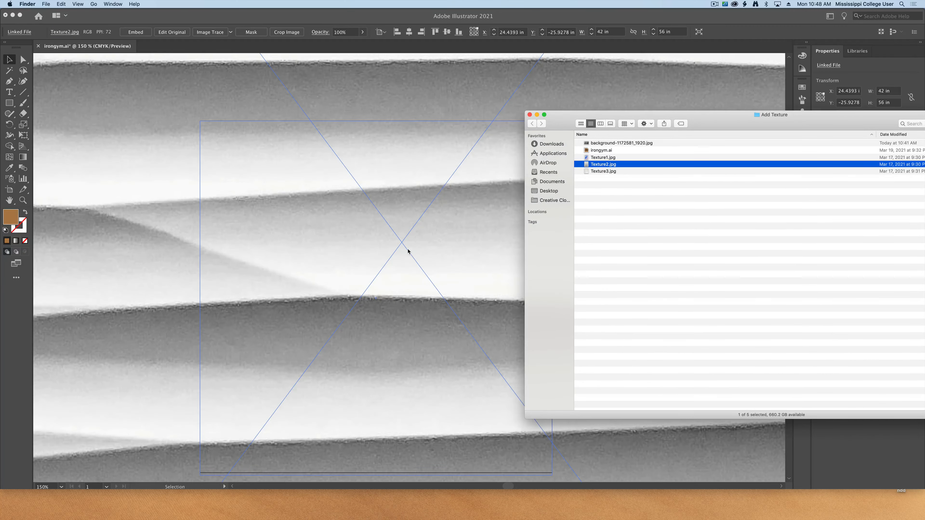
Step: Scale the placed Texture2.jpg image down proportionally to about 4.96 by 6.61 in
{"action": "left_click", "coordinate": [189, 149]}
{"action": "key", "text": "super+minus"}
{"action": "key", "text": "super+minus"}
{"action": "key", "text": "super+minus"}
{"action": "key", "text": "super+minus"}
{"action": "key", "text": "super+minus"}
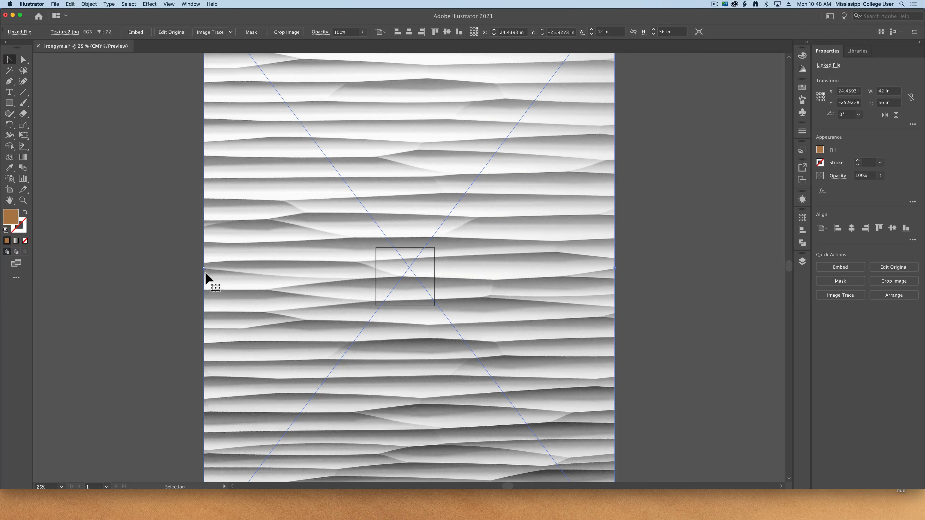
{"action": "left_click_drag", "start_coordinate": [207, 270], "coordinate": [408, 298]}
{"action": "left_click", "coordinate": [500, 291]}
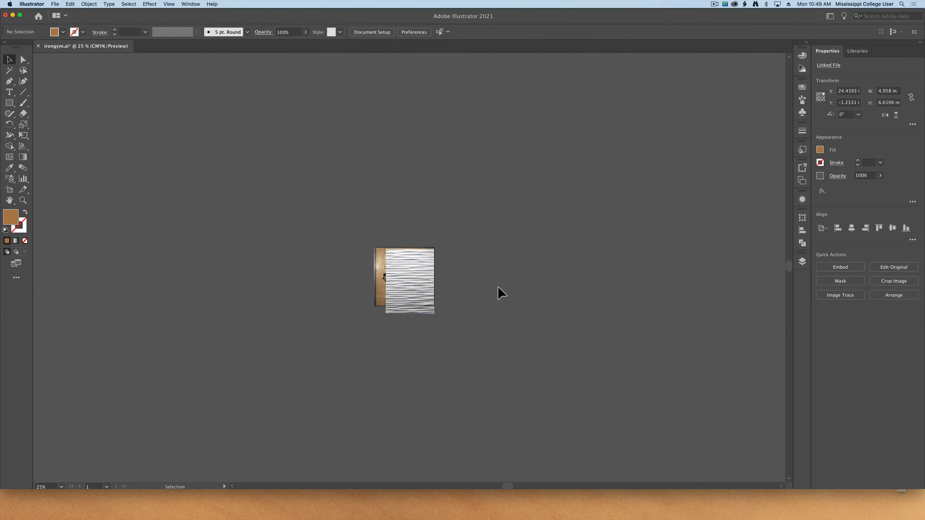
Step: Move the Texture2.jpg image off the artboard into the empty area beside the logo artwork
{"action": "key", "text": "super+equal"}
{"action": "key", "text": "super+equal"}
{"action": "key", "text": "super+equal"}
{"action": "key", "text": "super+equal"}
{"action": "key", "text": "super+equal"}
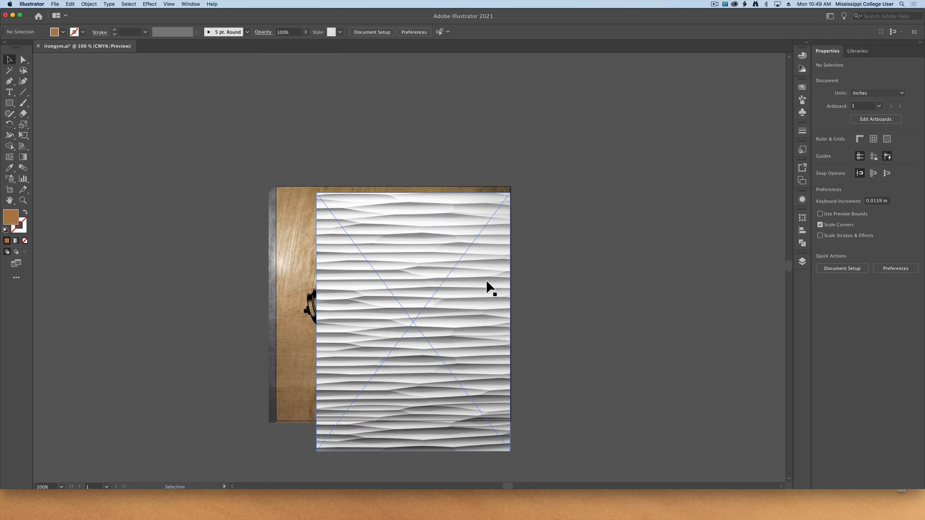
{"action": "scroll", "coordinate": [473, 274], "scroll_direction": "down", "scroll_amount": 5}
{"action": "left_click_drag", "start_coordinate": [353, 279], "coordinate": [639, 270]}
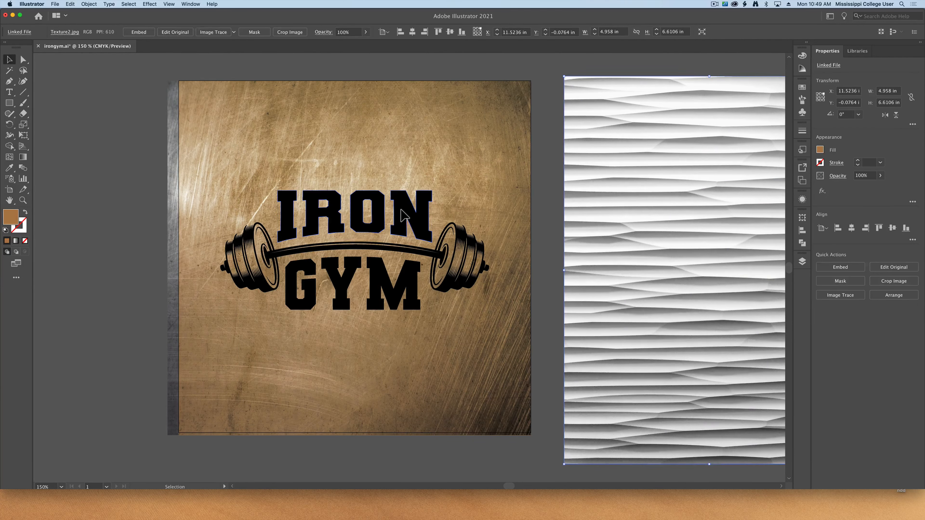
Step: Test-move the IRON lettering as a group and undo the moves
{"action": "left_click", "coordinate": [397, 215]}
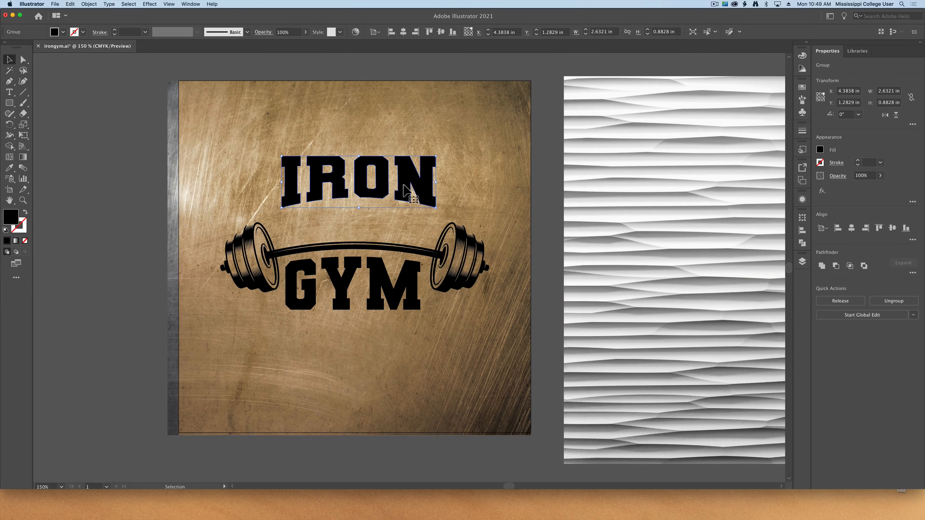
{"action": "key", "text": "super"}
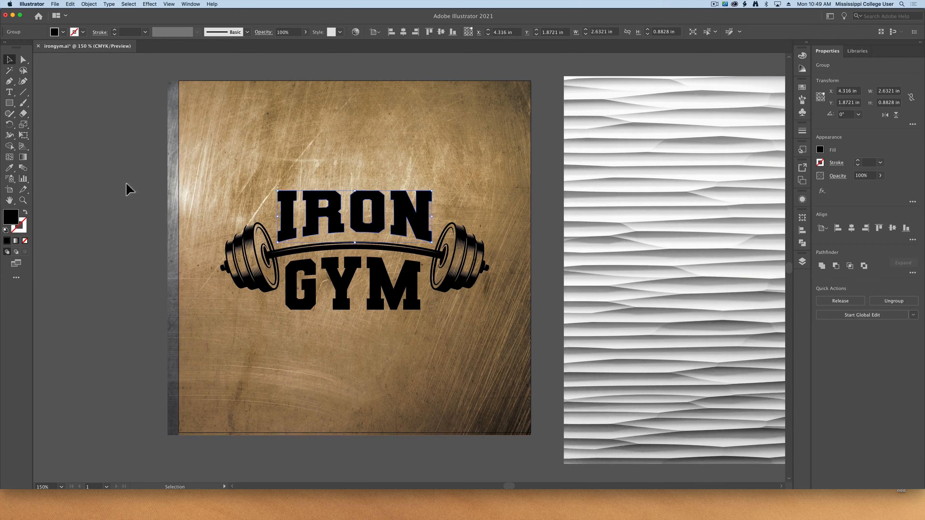
{"action": "left_click", "coordinate": [113, 181]}
{"action": "left_click_drag", "start_coordinate": [289, 211], "coordinate": [257, 184]}
{"action": "key", "text": "super+z"}
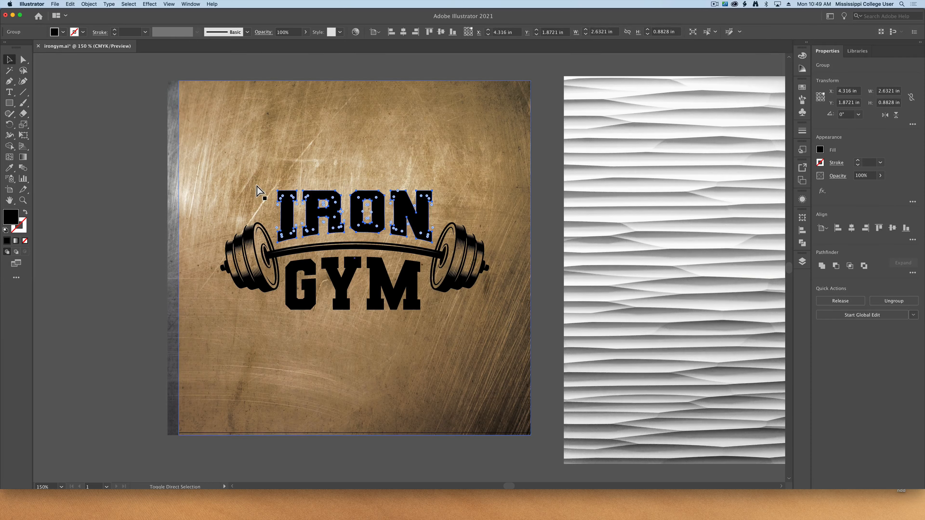
Step: Ungroup the IRON lettering, test-move its letters individually, and undo each move
{"action": "left_click", "coordinate": [97, 182]}
{"action": "left_click_drag", "start_coordinate": [297, 215], "coordinate": [245, 202]}
{"action": "key", "text": "super+z"}
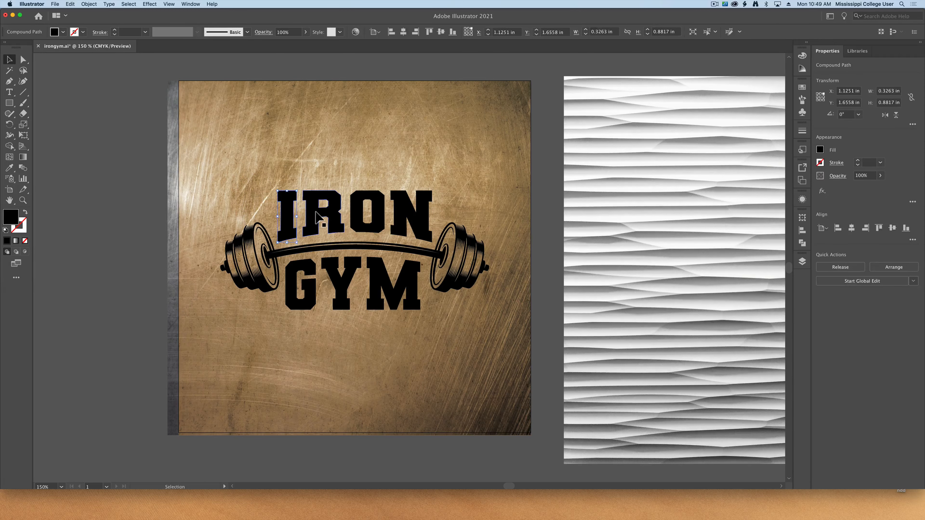
{"action": "left_click_drag", "start_coordinate": [335, 230], "coordinate": [363, 179]}
{"action": "key", "text": "super+z"}
{"action": "key", "text": "super+z"}
{"action": "left_click_drag", "start_coordinate": [398, 218], "coordinate": [420, 189]}
{"action": "key", "text": "super+z"}
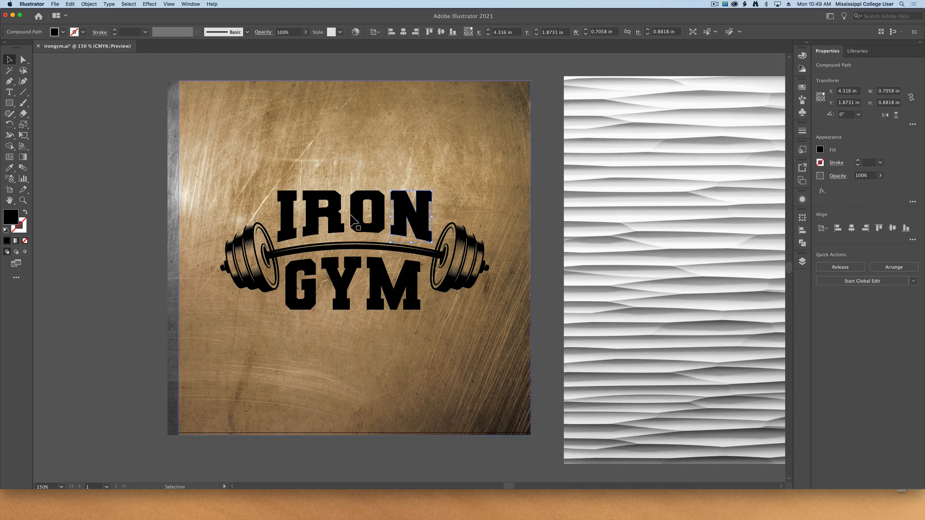
Step: Select all four IRON letters and combine them into one compound path
{"action": "left_click", "coordinate": [329, 224], "text": "shift"}
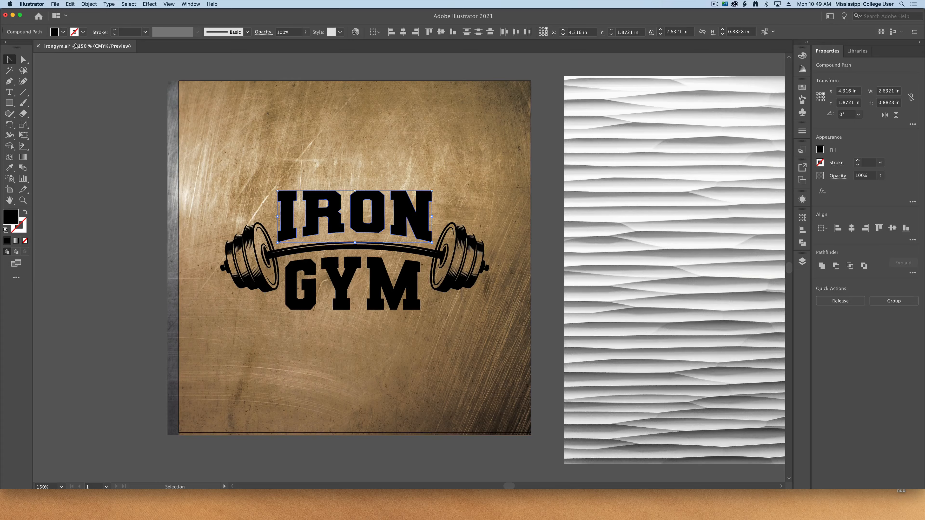
{"action": "left_click", "coordinate": [88, 4]}
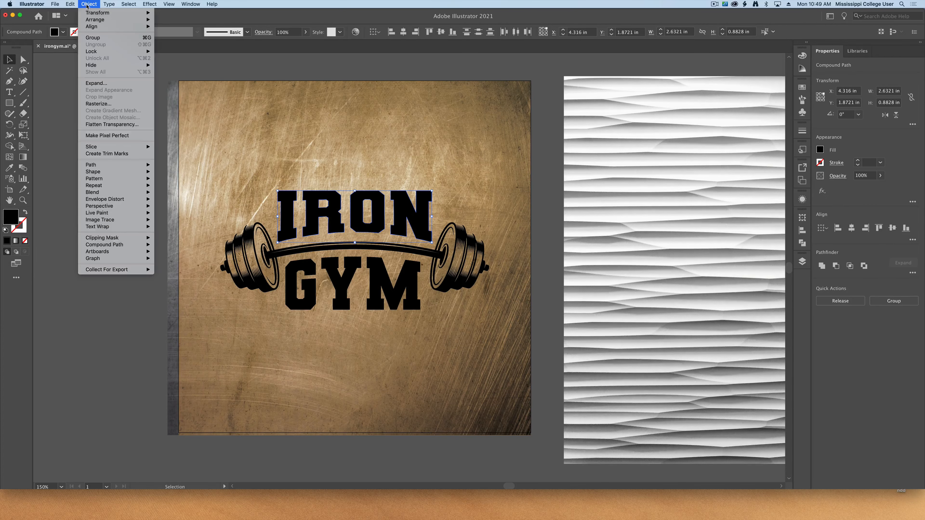
{"action": "mouse_move", "coordinate": [91, 238]}
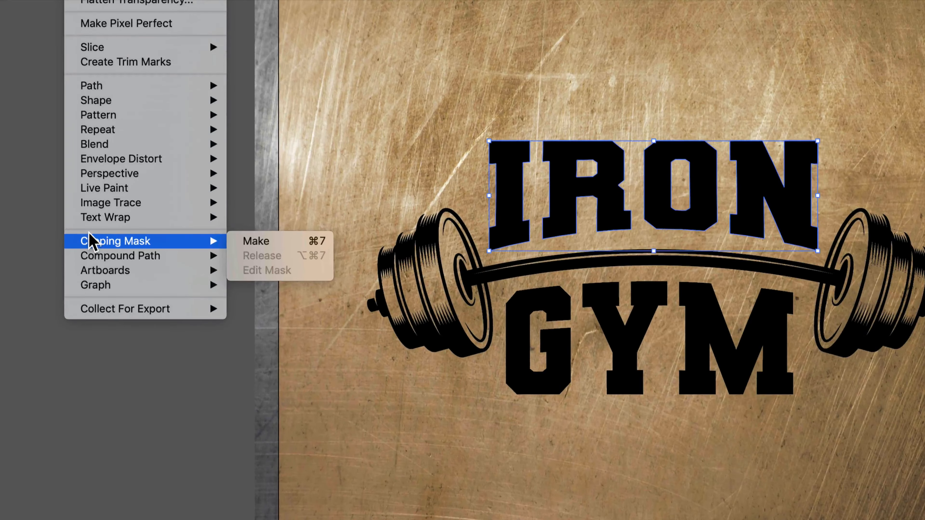
{"action": "mouse_move", "coordinate": [110, 252]}
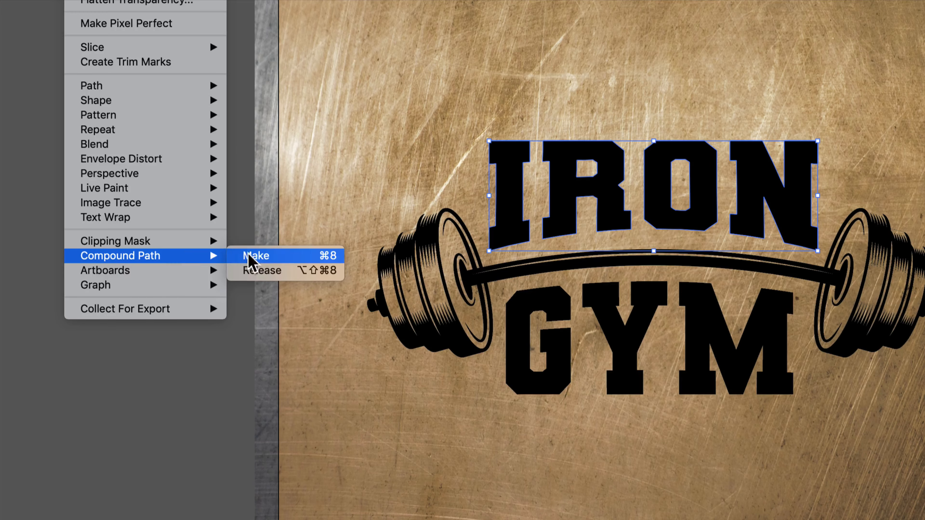